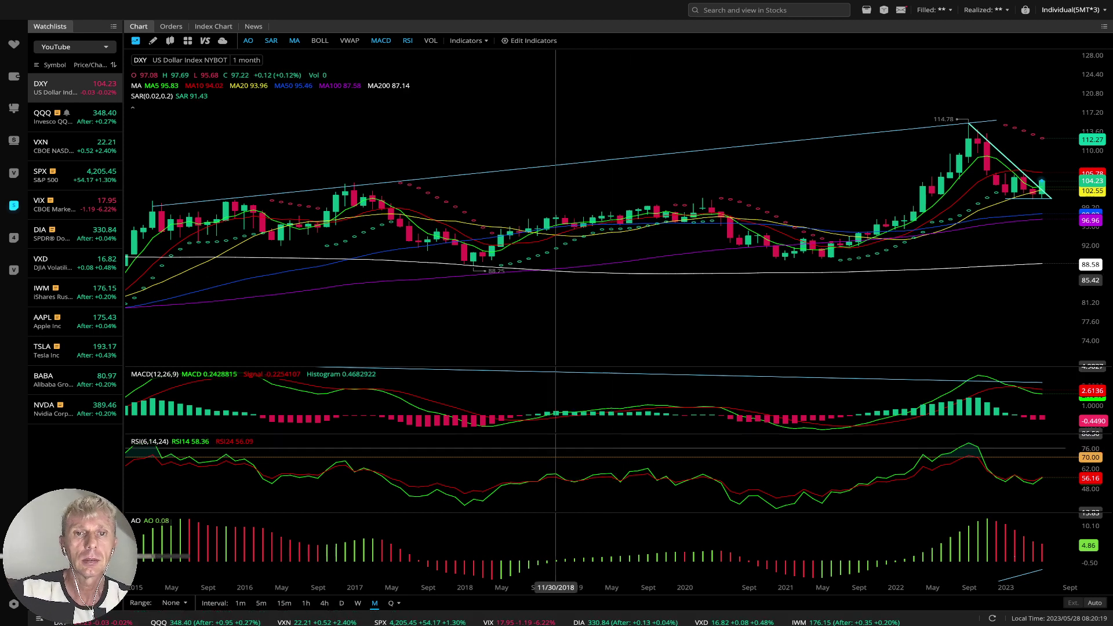
Examine the DXY chart and its indicators on the monthly, quarterly and weekly intervals.
left_click_drag(739, 301, 660, 295)
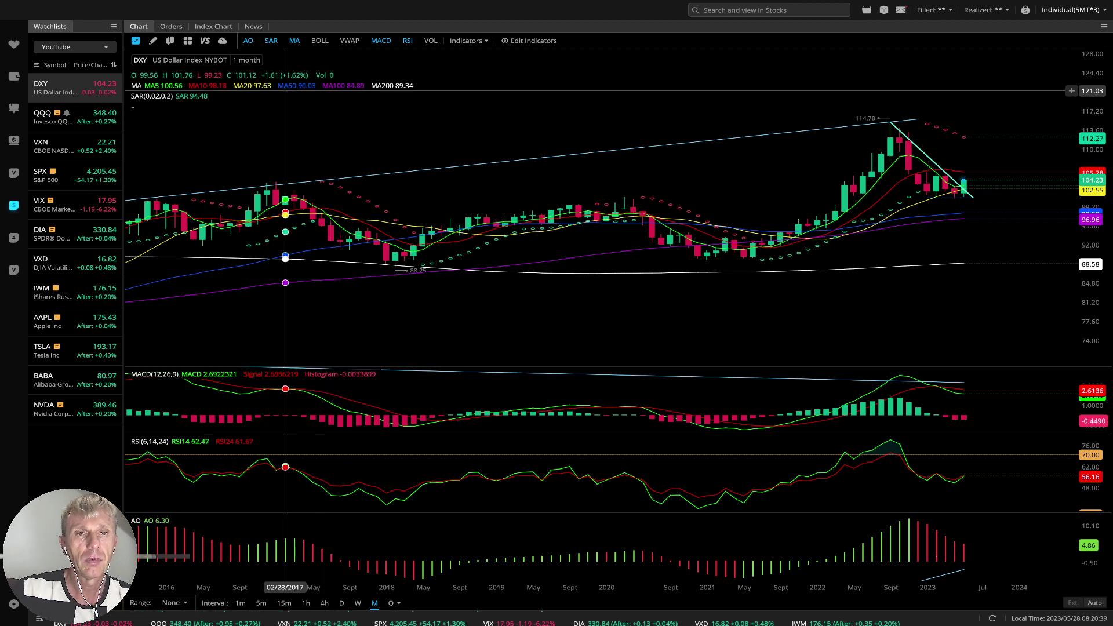
mouse_move(152, 96)
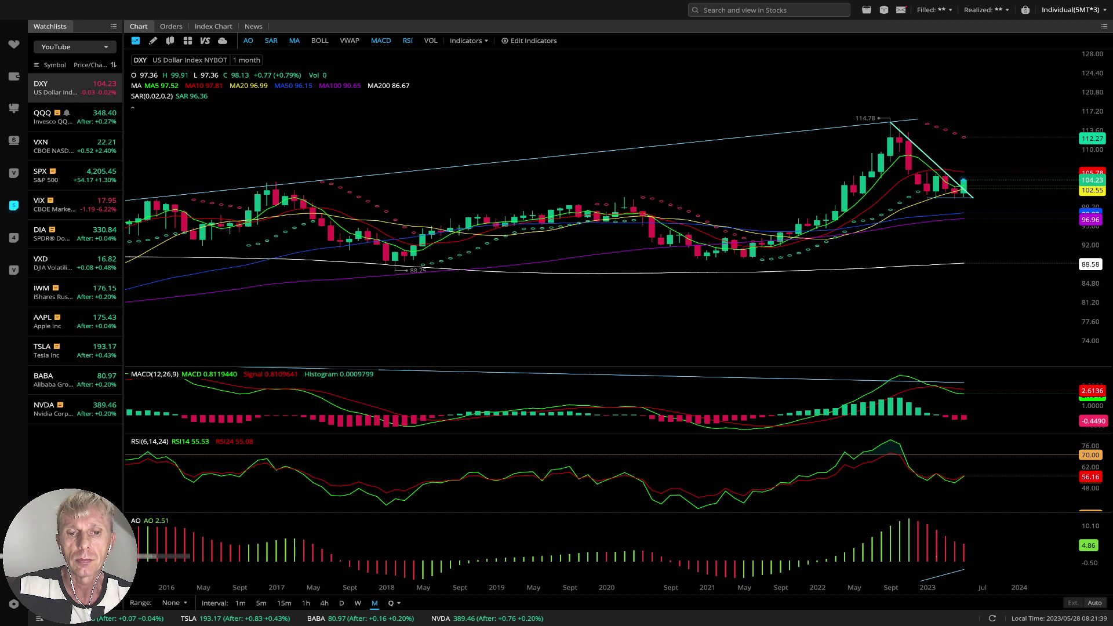
left_click(391, 602)
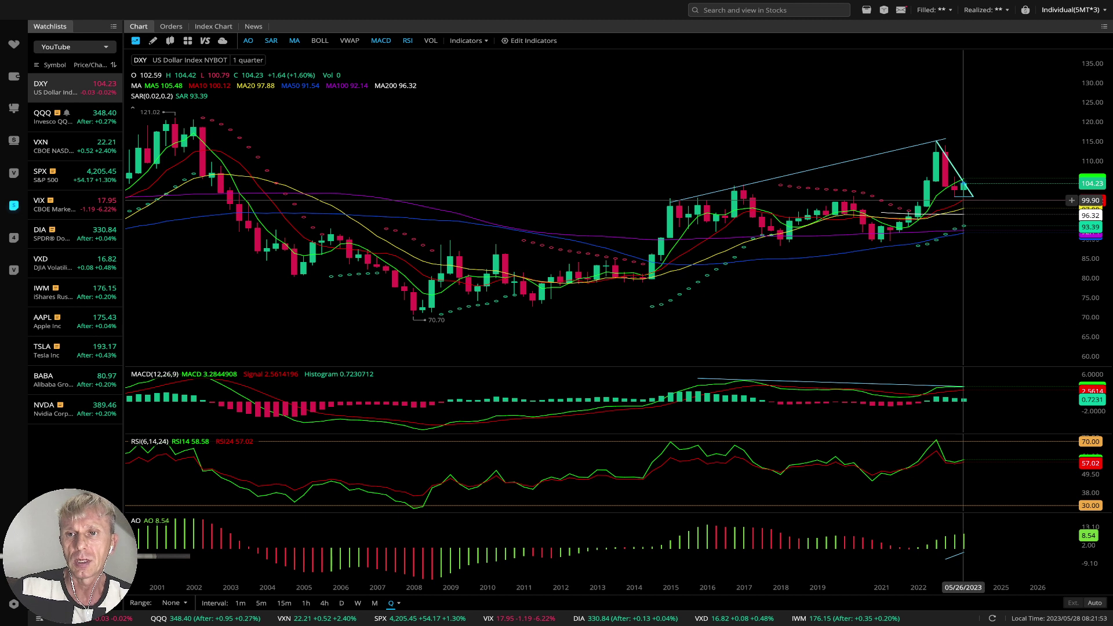
left_click(964, 197)
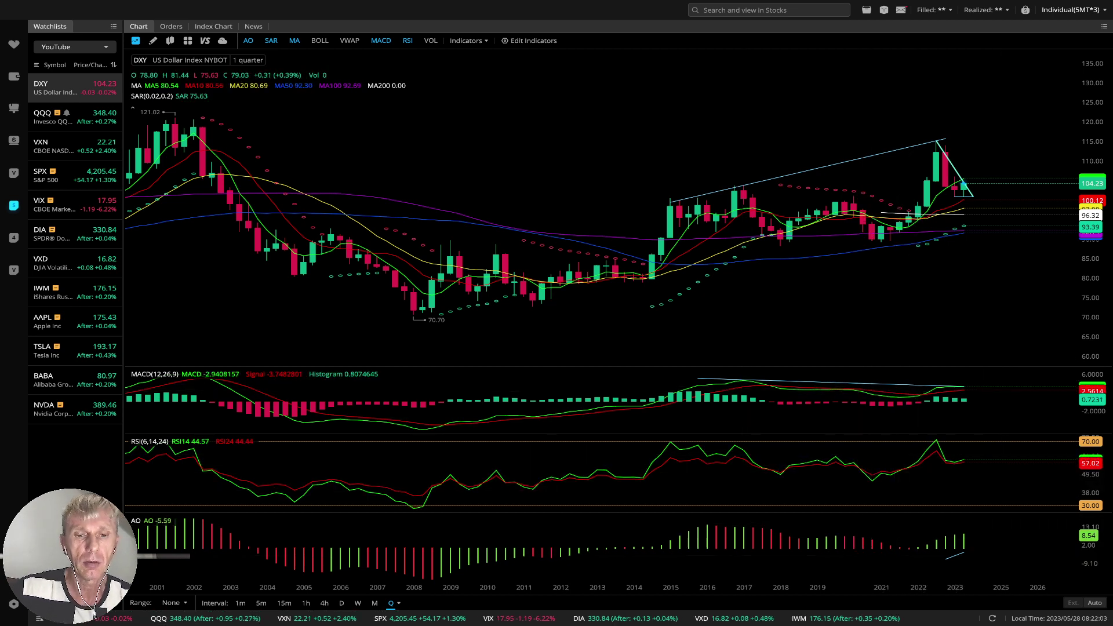
left_click(375, 603)
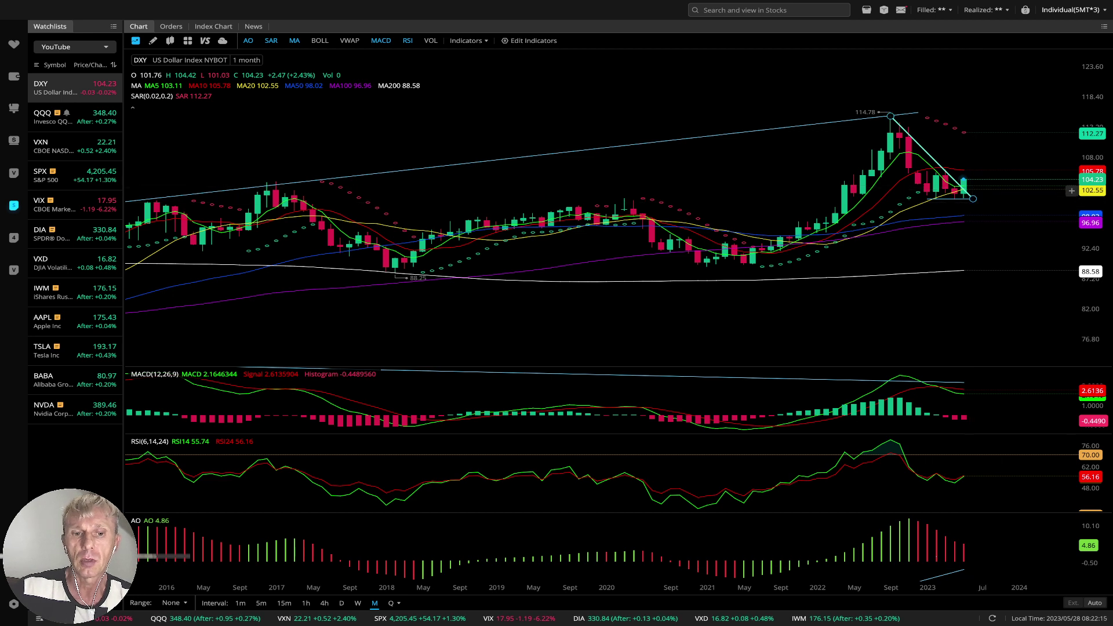
left_click(358, 603)
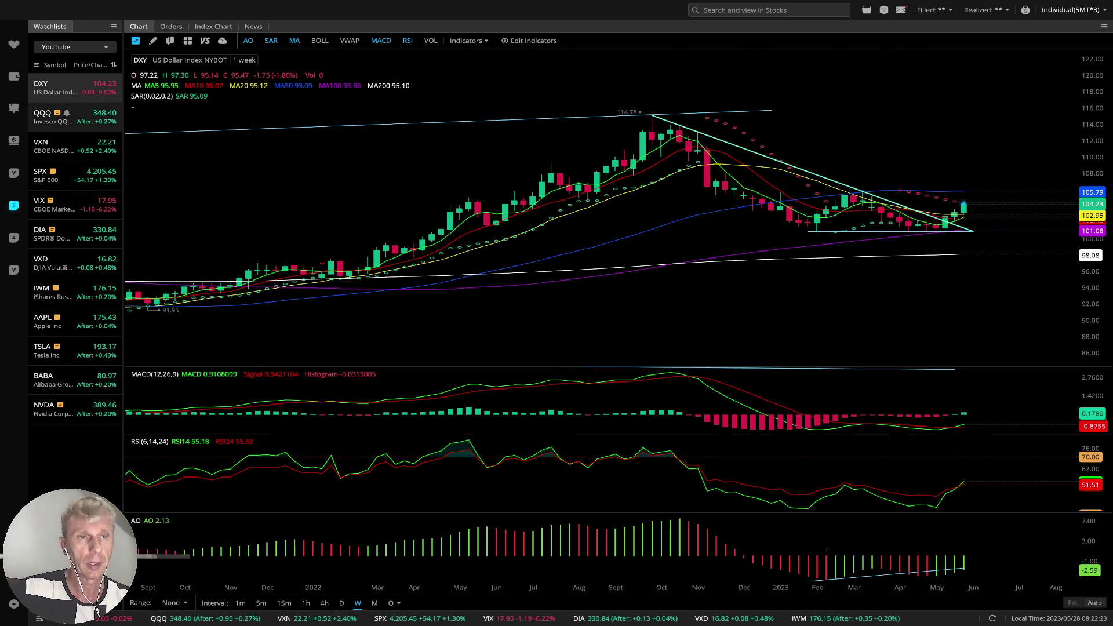
Examine the QQQ chart on the quarterly, monthly and weekly intervals, including the recent AO bars.
left_click(75, 116)
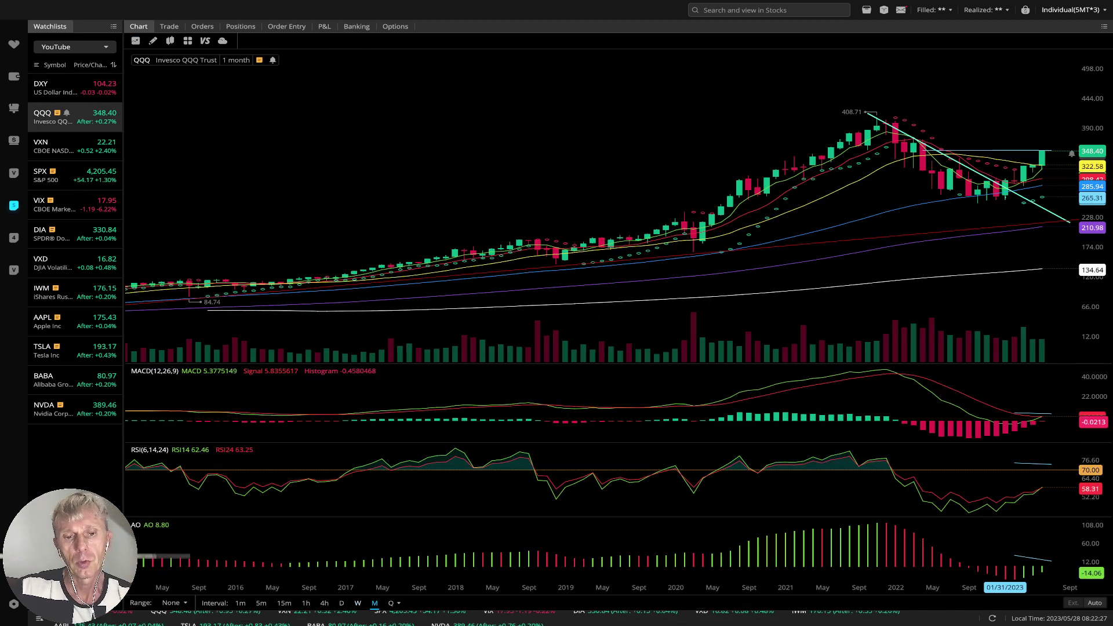
left_click(391, 602)
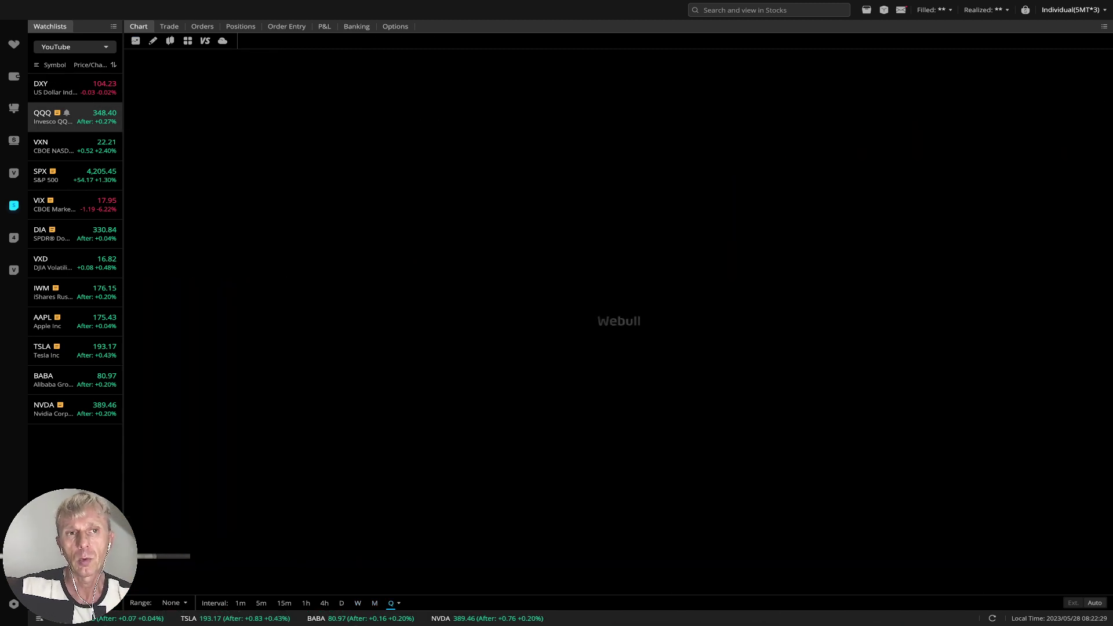
left_click_drag(611, 194, 499, 193)
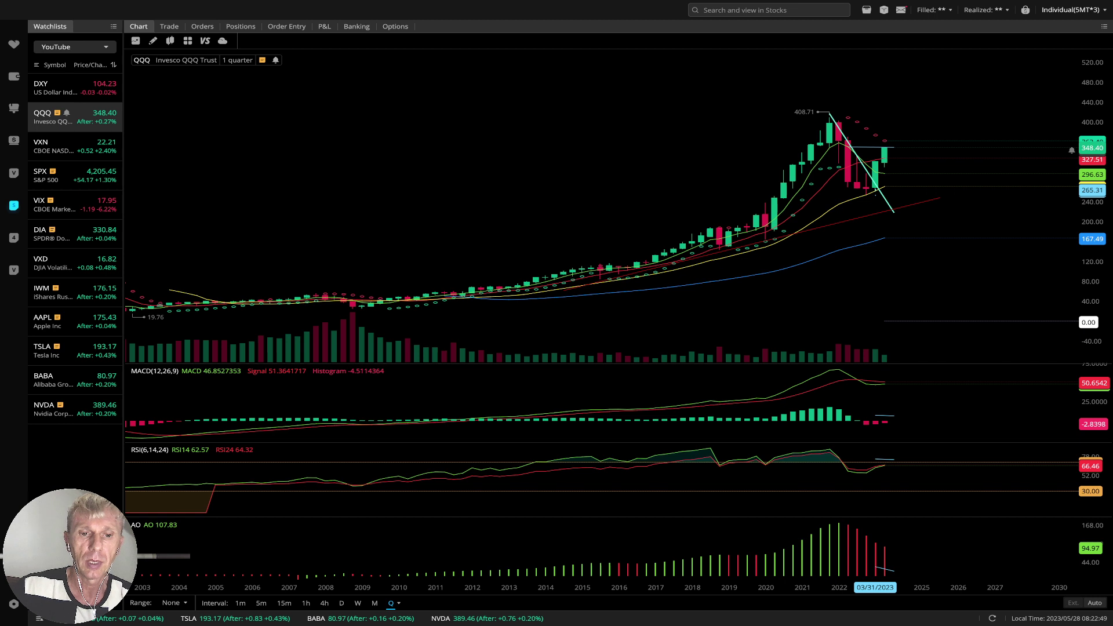
left_click(374, 603)
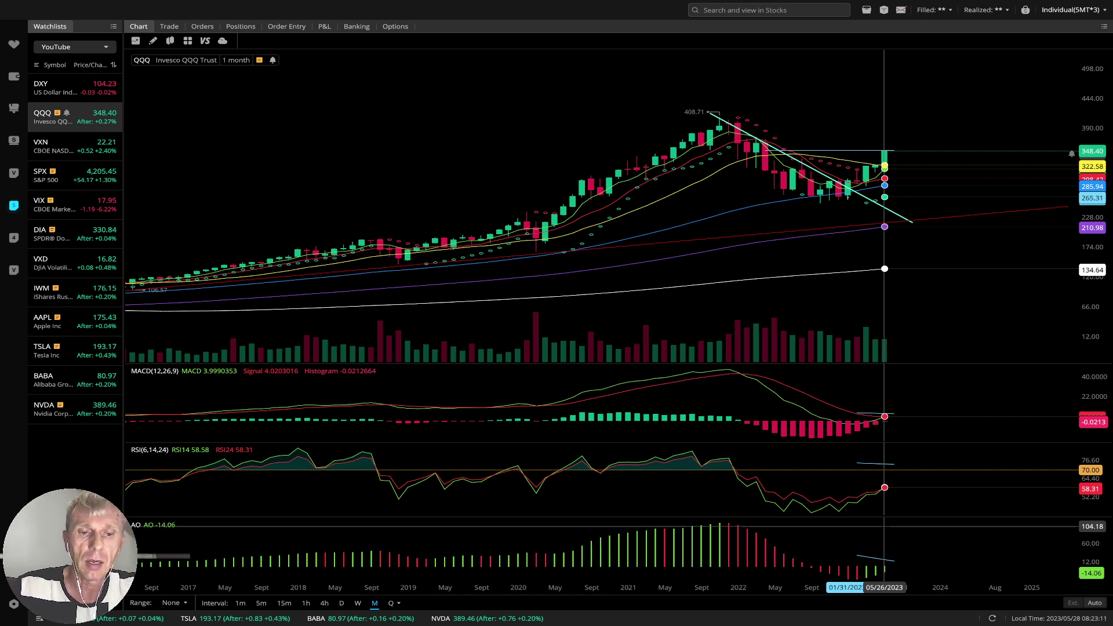
left_click(357, 602)
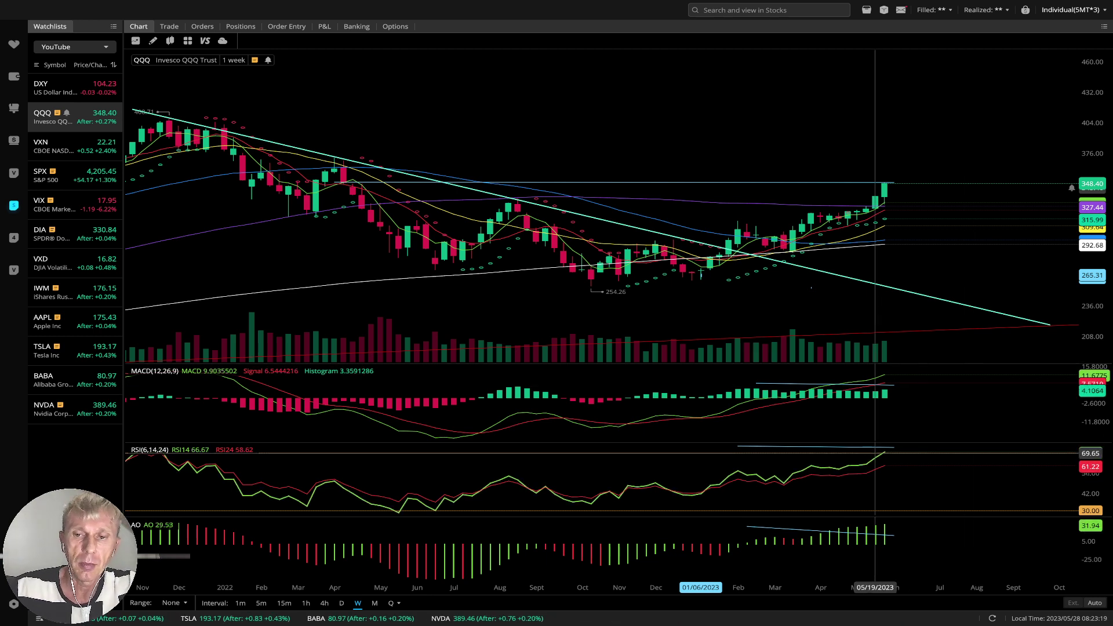
left_click(875, 534)
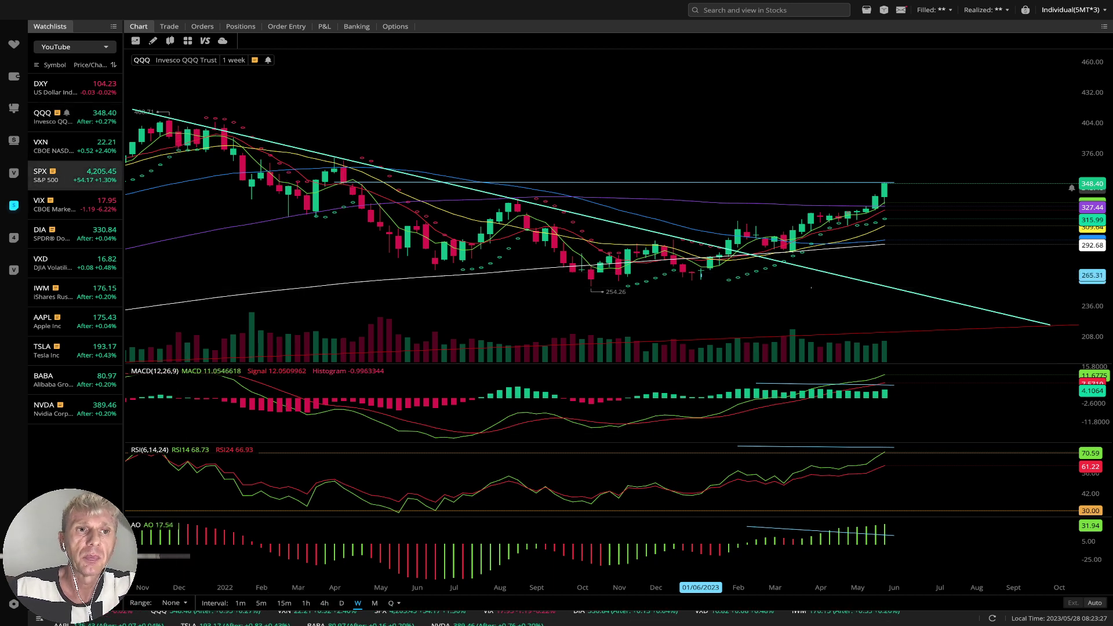
Compare the SPX chart and its indicator trend lines on the weekly and monthly intervals.
left_click(75, 175)
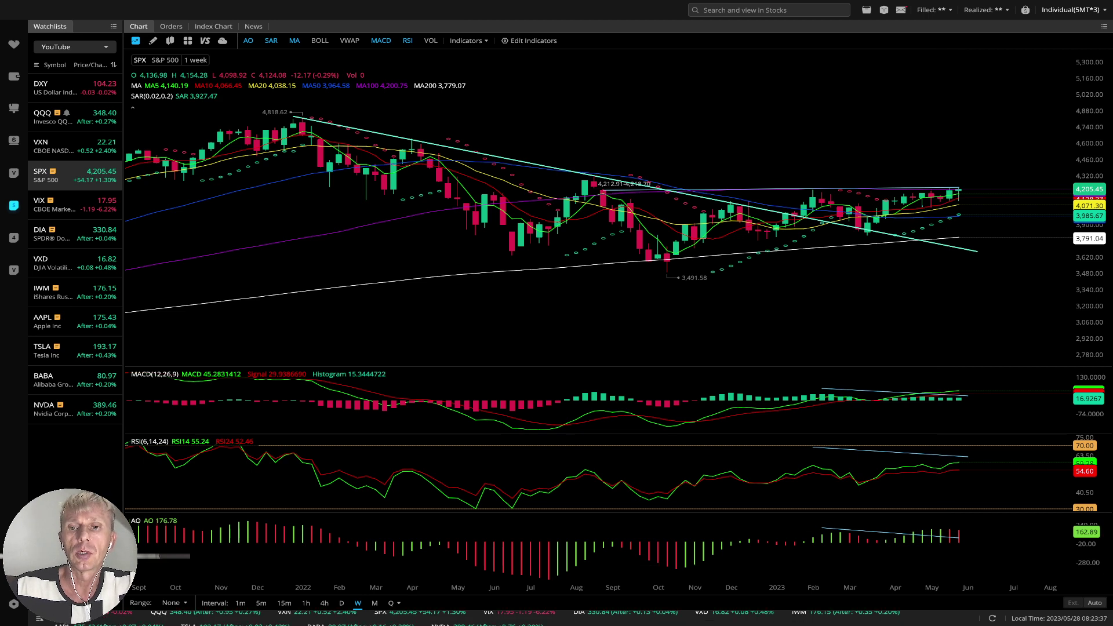
left_click(949, 537)
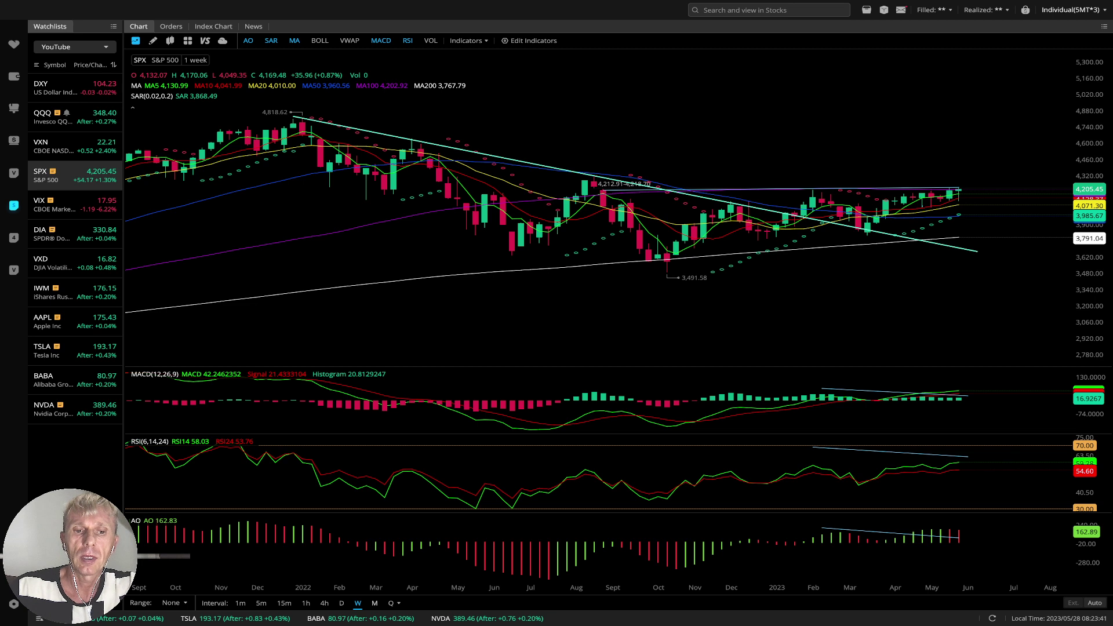
left_click(374, 603)
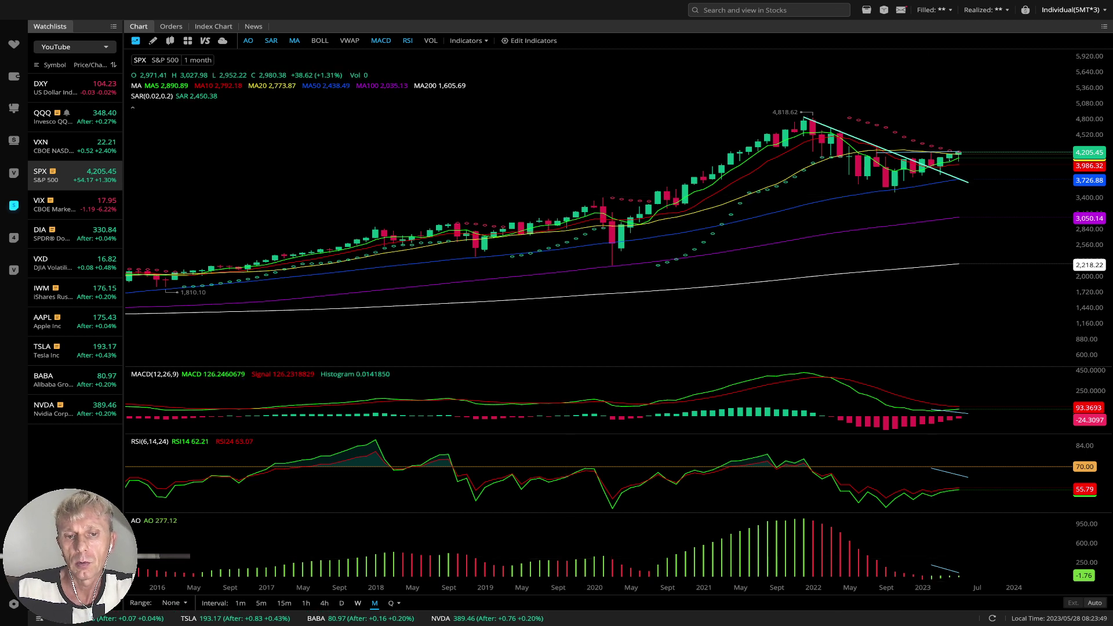
left_click(358, 602)
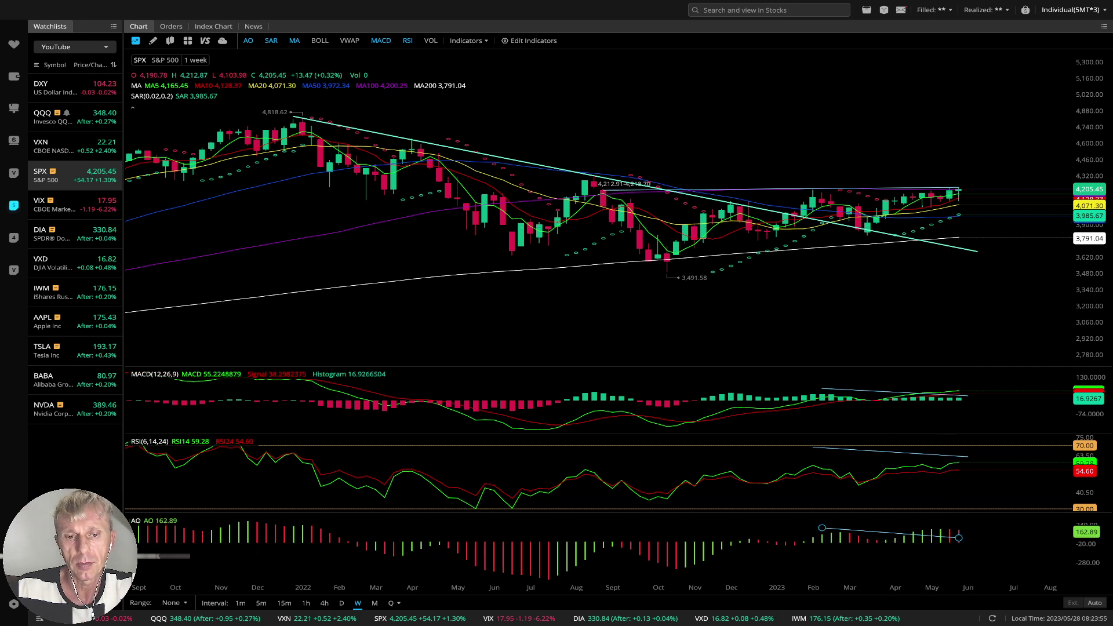
left_click(374, 603)
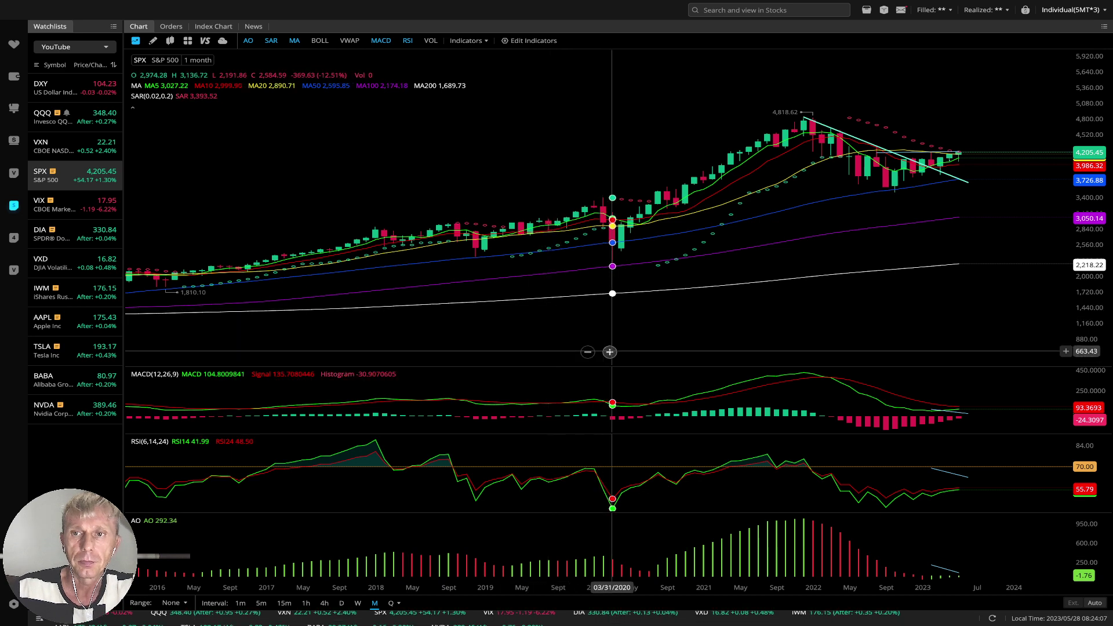
left_click(609, 352)
left_click(609, 352)
scroll(747, 223, "right", 3)
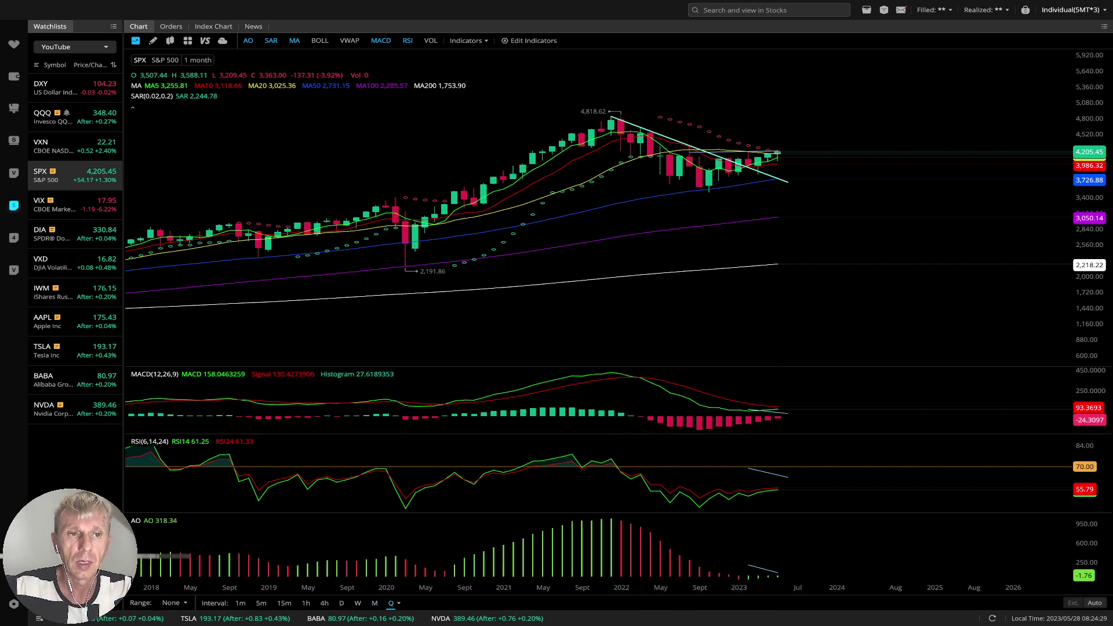
Examine the SPX quarterly chart around the most recent candles and the short RSI trend line.
left_click(391, 603)
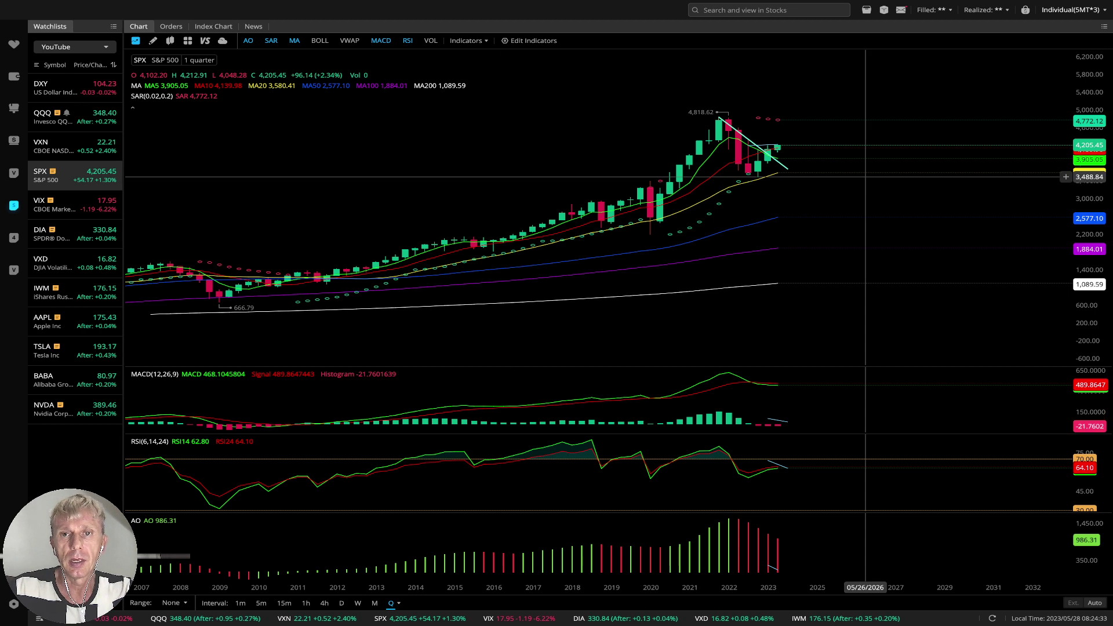
left_click(749, 140)
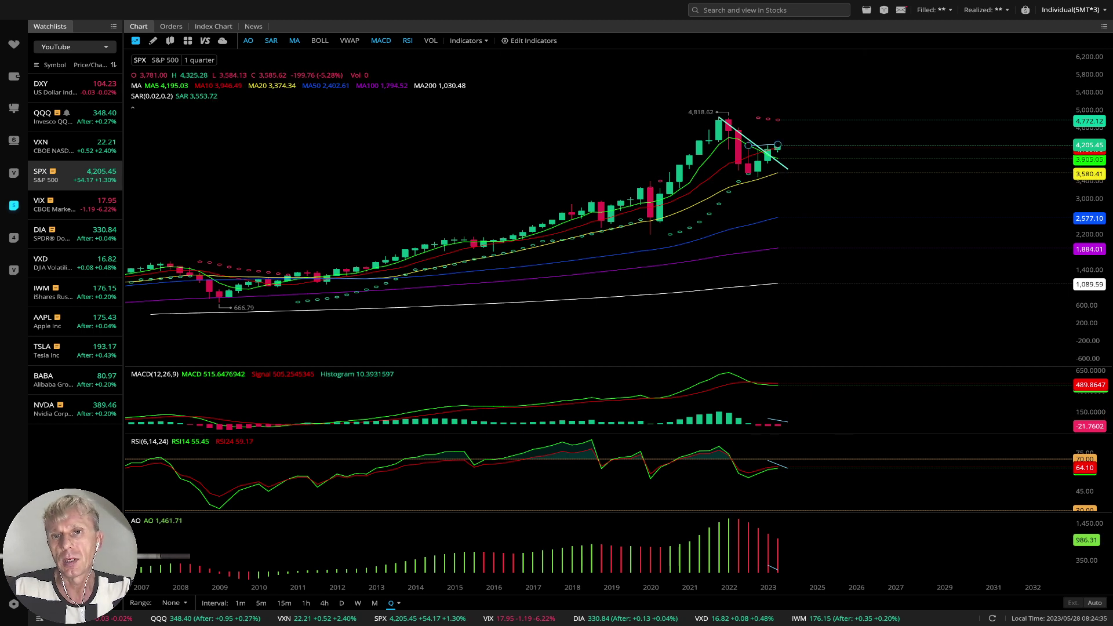
left_click(767, 149)
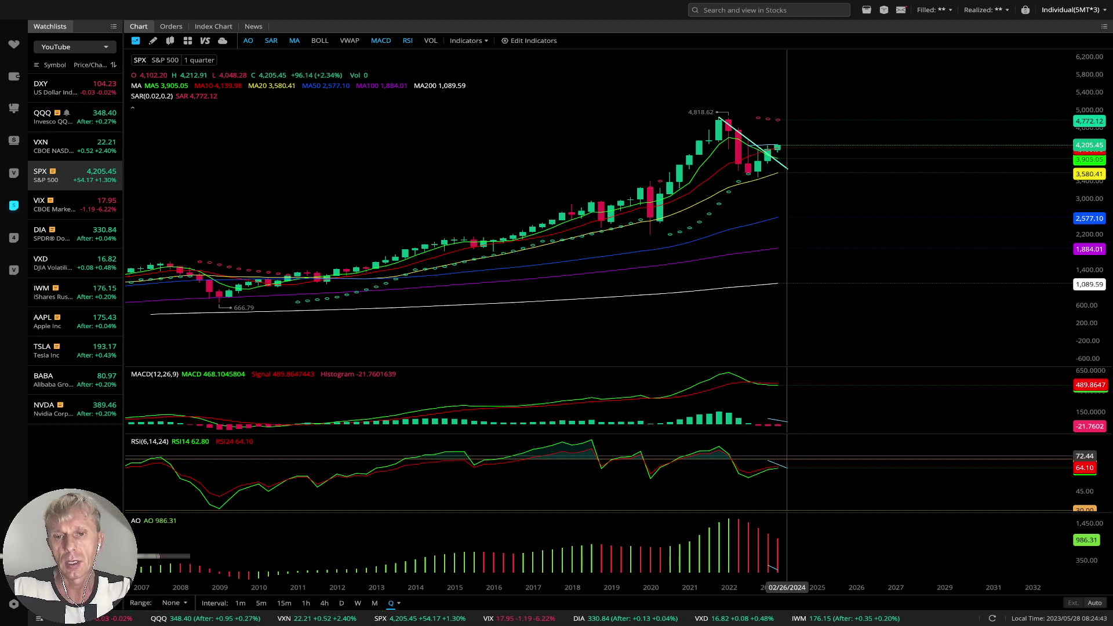
left_click(785, 467)
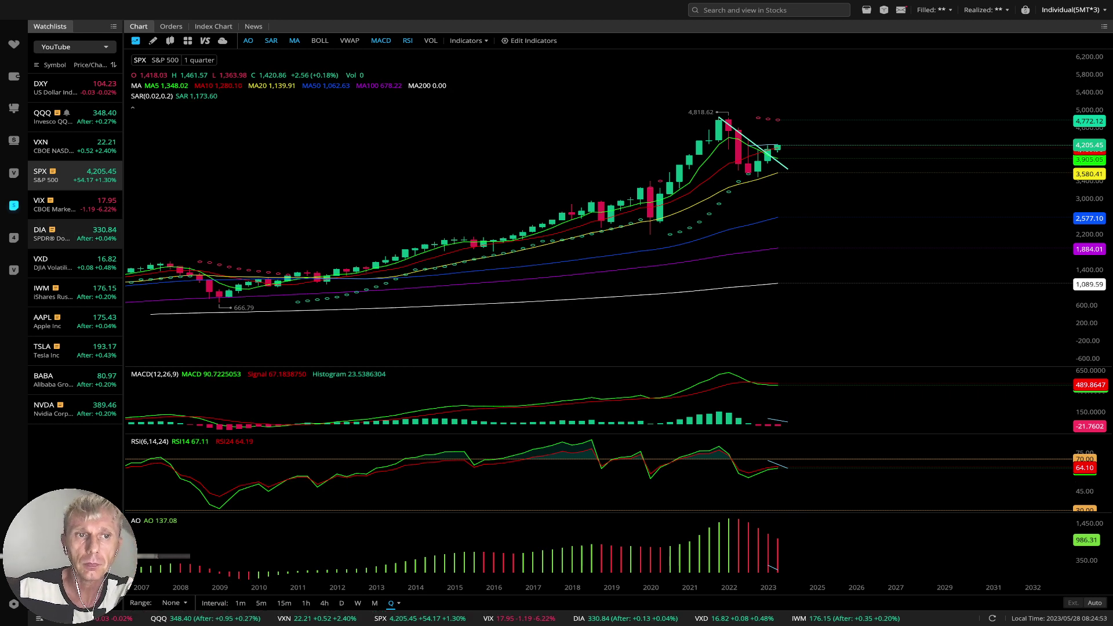
Compare VIX with SPX on the monthly interval and examine VIX on the weekly interval.
left_click(76, 204)
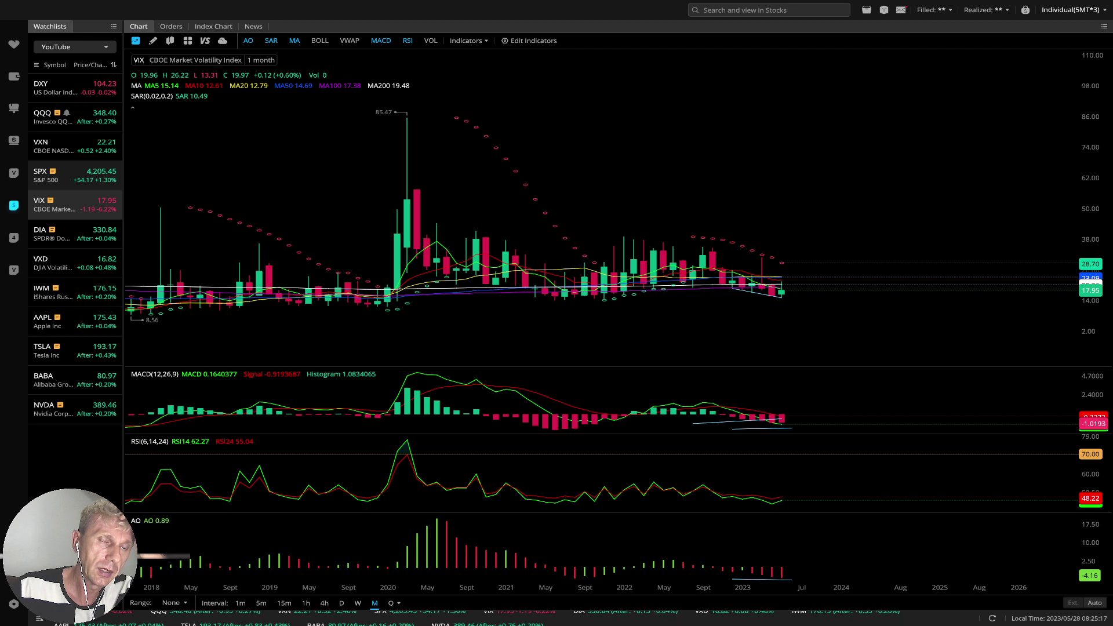
left_click(69, 175)
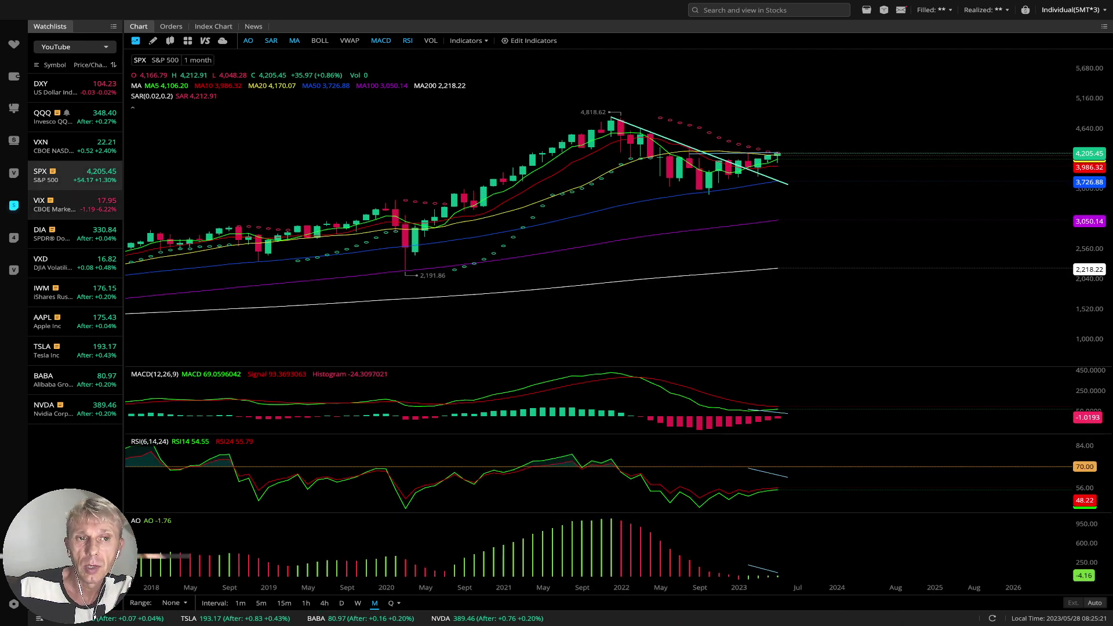
left_click(70, 204)
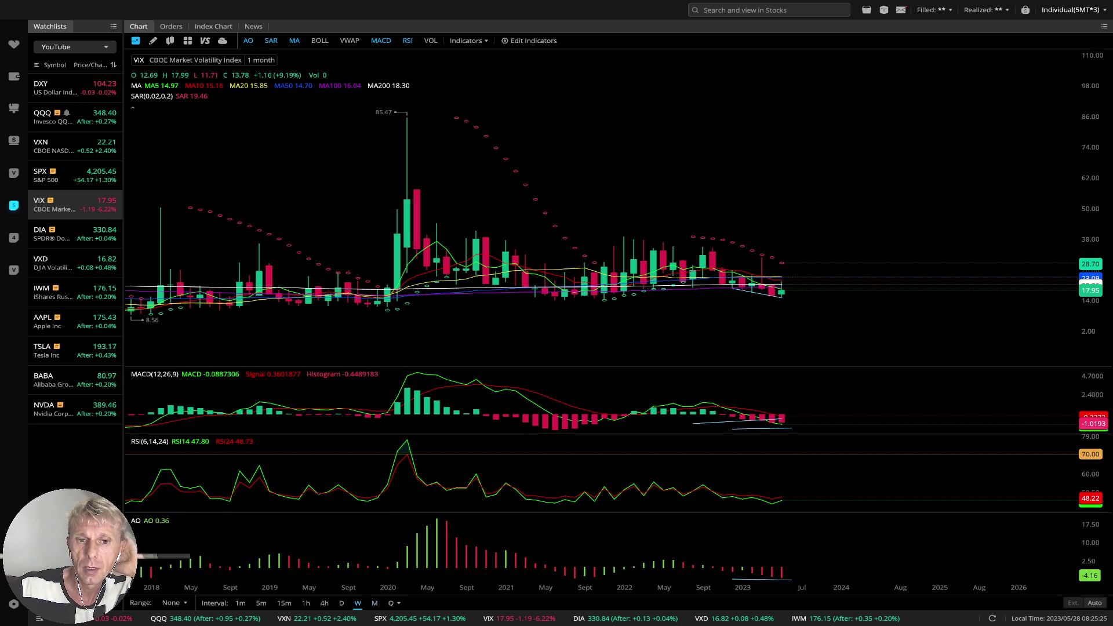
left_click(358, 602)
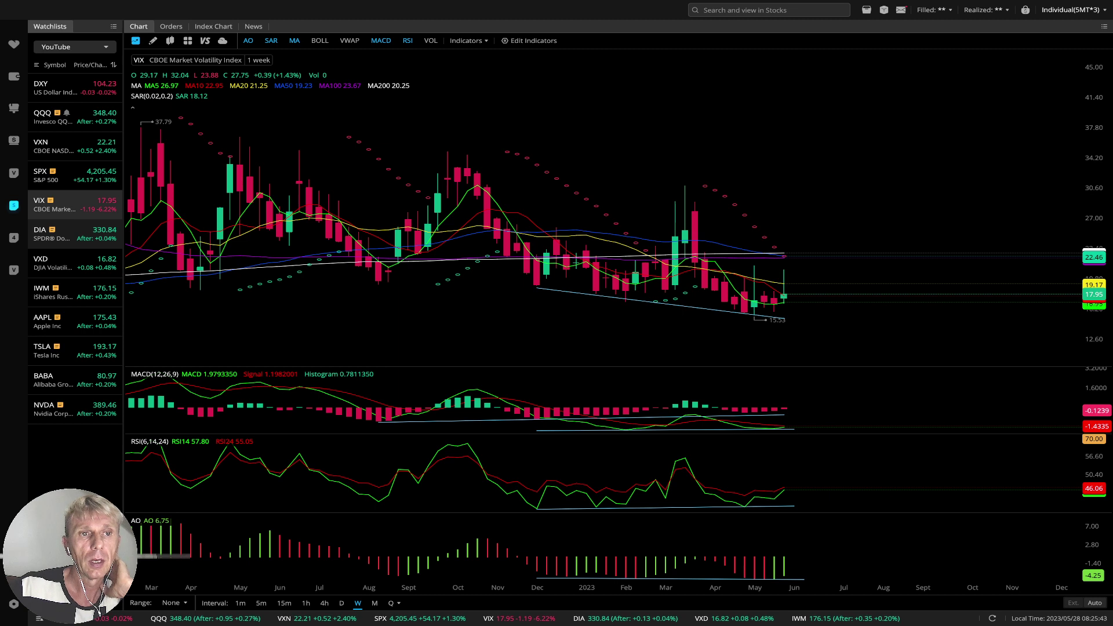
Examine the DIA chart on the quarterly interval and the IWM chart on the weekly interval.
left_click(76, 233)
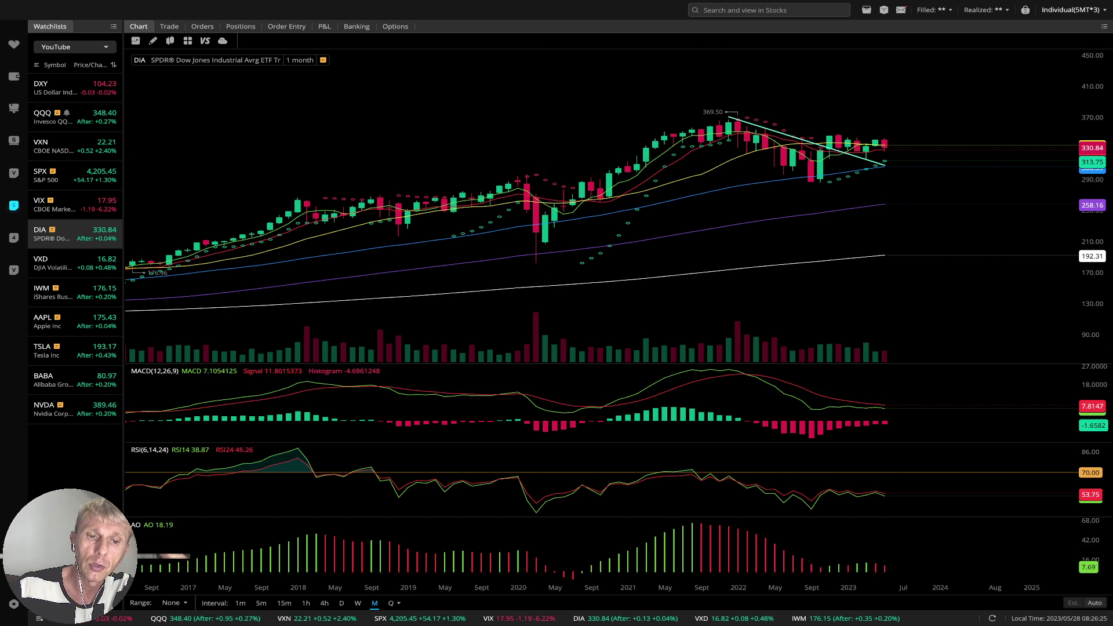
left_click(390, 603)
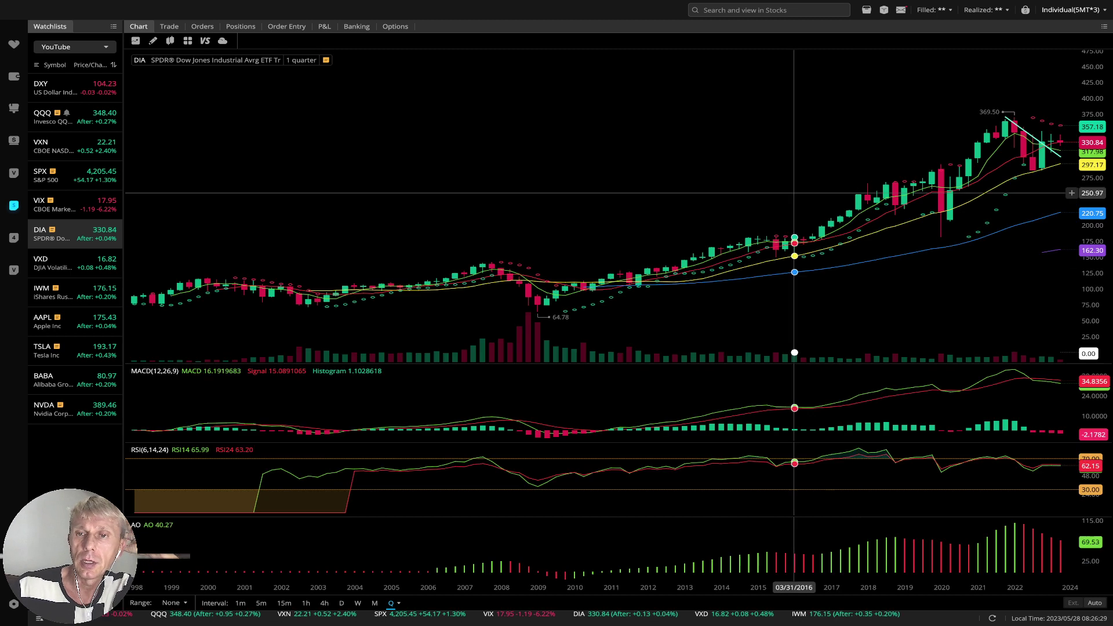
left_click_drag(785, 161, 582, 157)
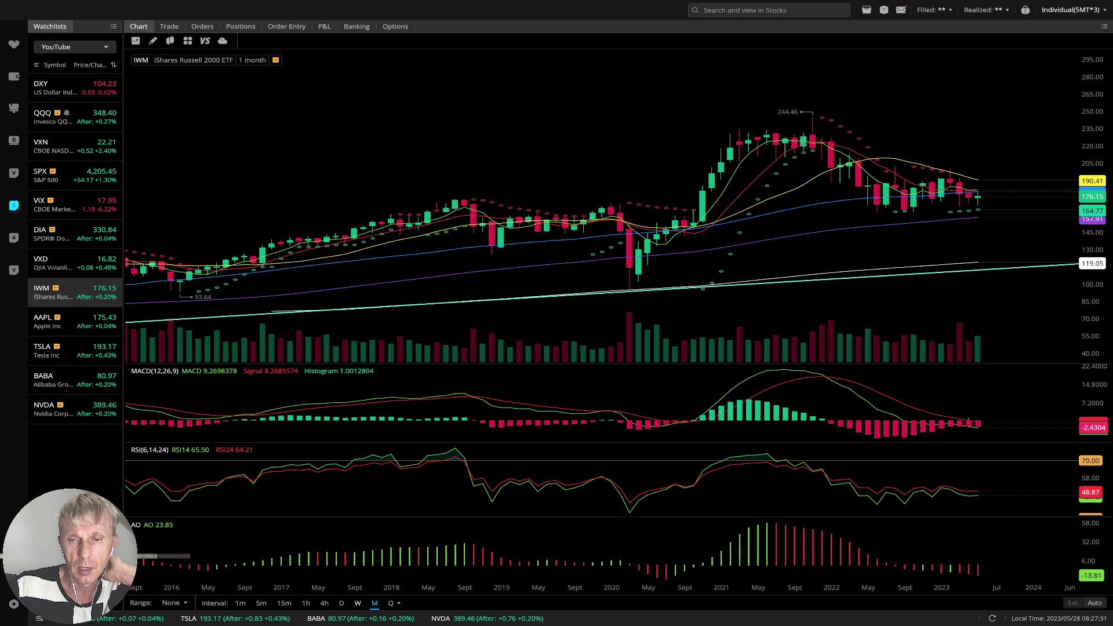
left_click(357, 603)
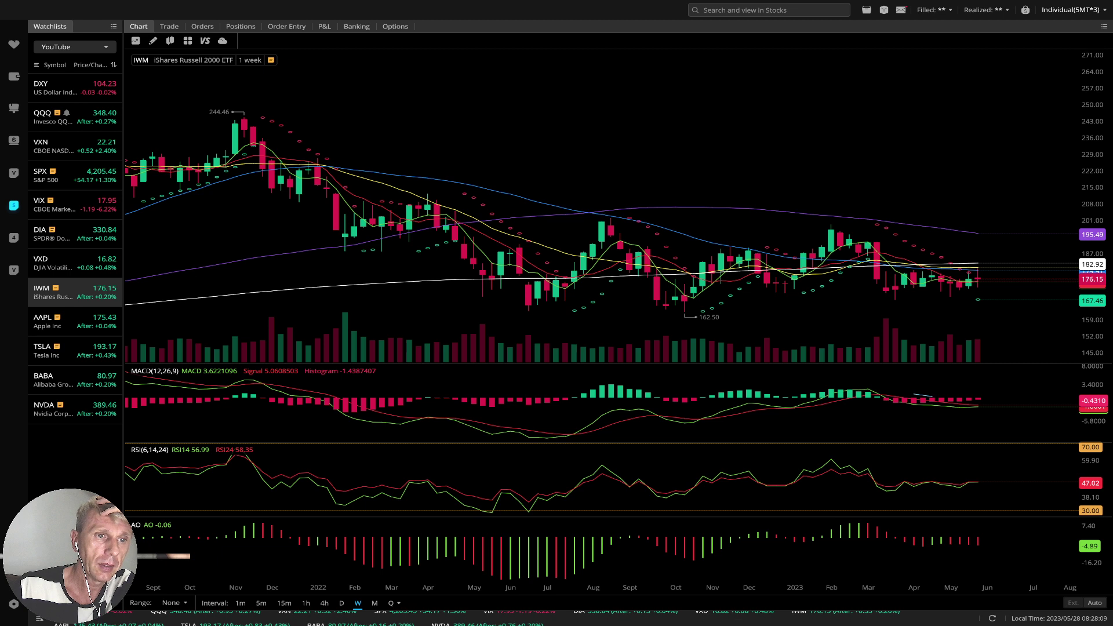
Examine the AAPL chart and its indicators on the weekly, monthly and quarterly intervals.
left_click(70, 321)
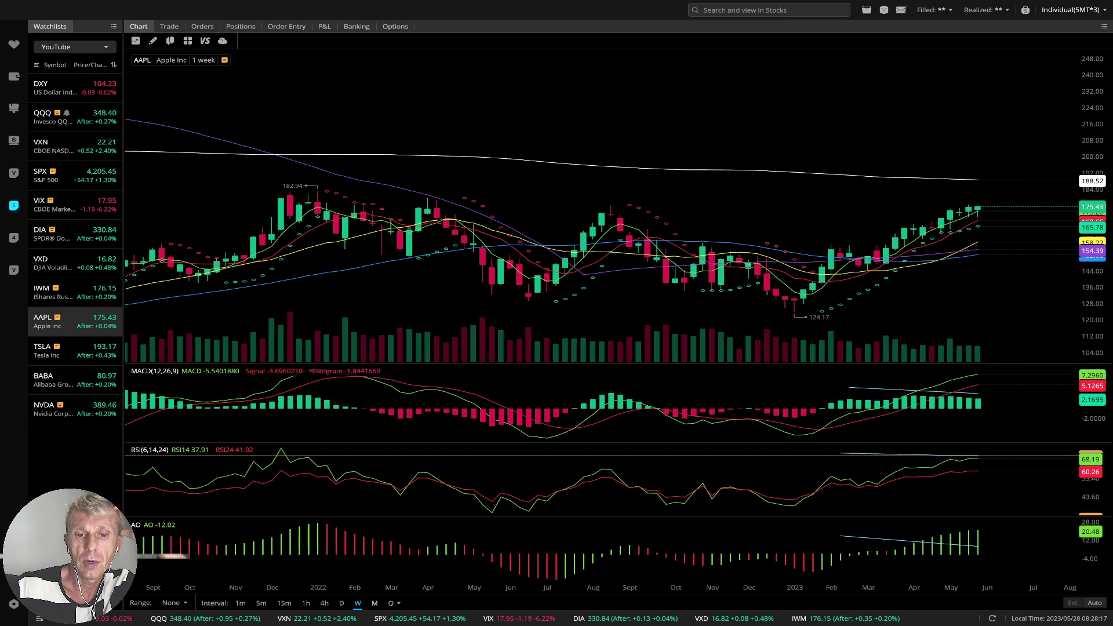
left_click(374, 602)
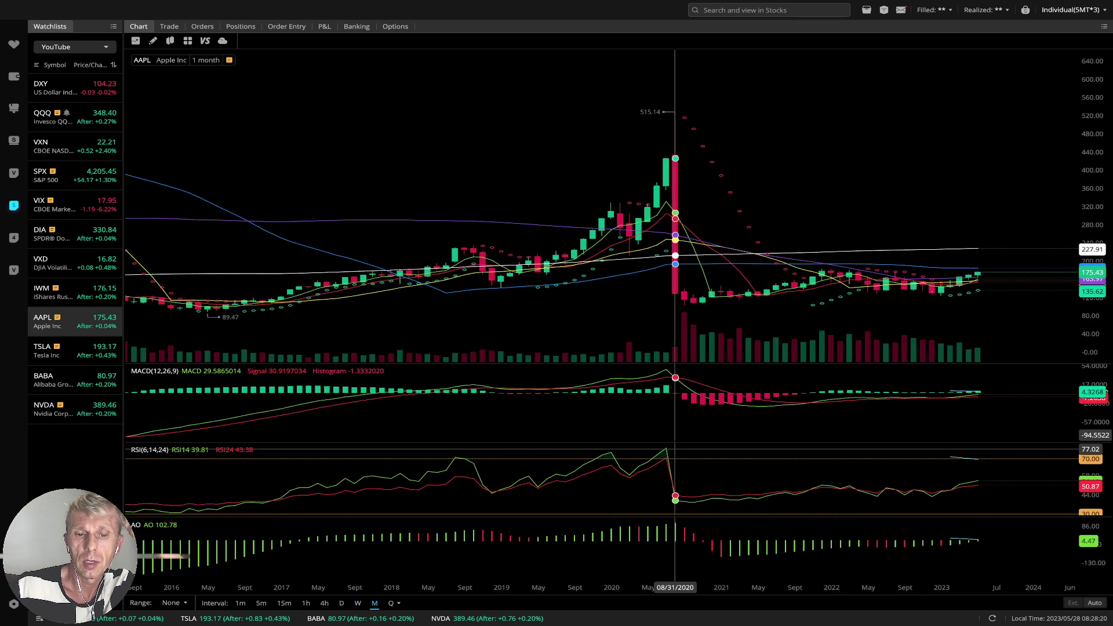
left_click(391, 603)
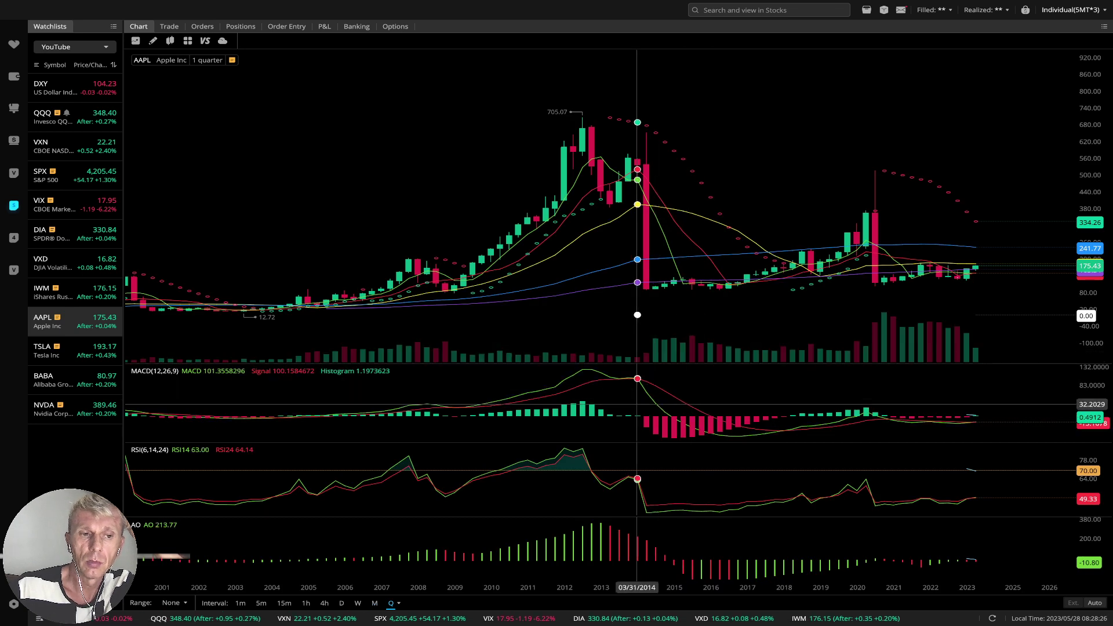
Examine the TSLA chart on the quarterly and monthly intervals.
key("Down")
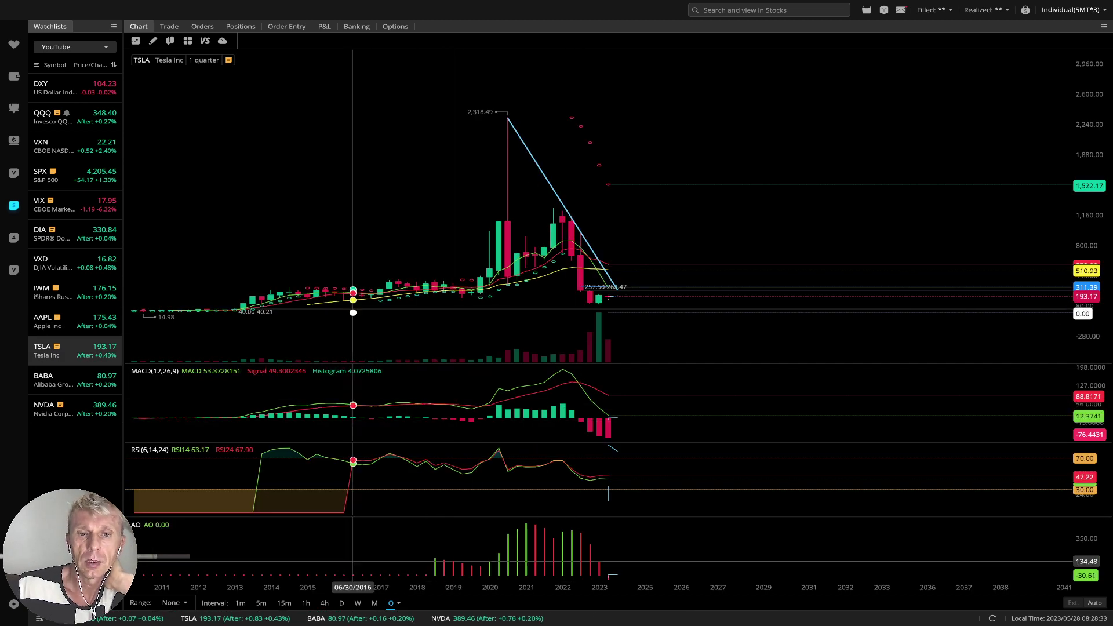
left_click(374, 603)
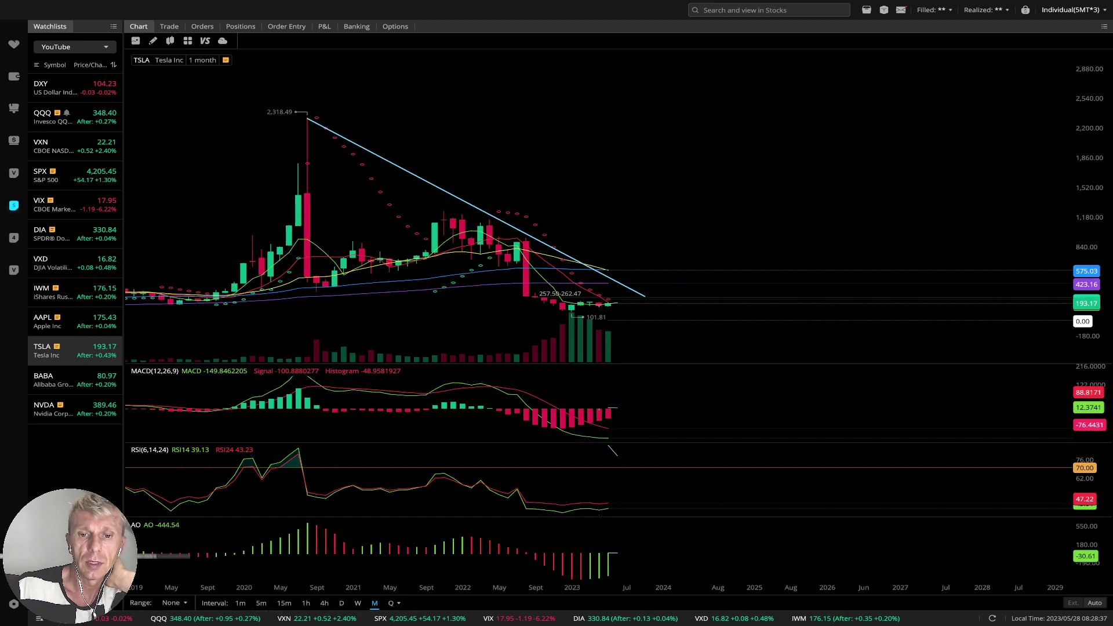
Examine the TSLA chart on the weekly interval and the BABA chart on the weekly, monthly and quarterly intervals.
left_click(358, 602)
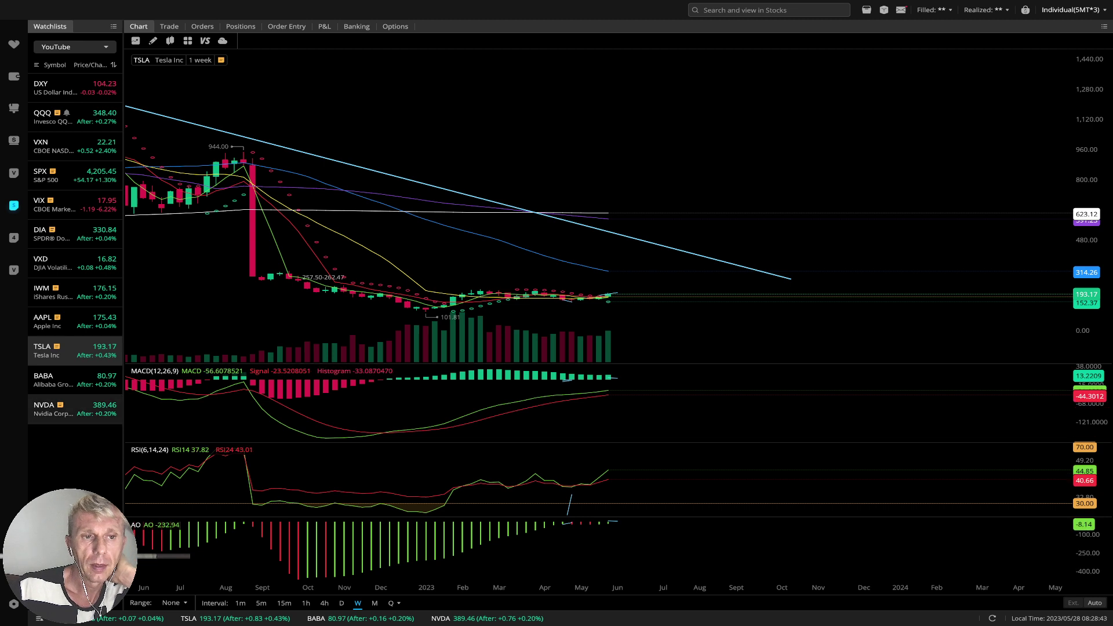
left_click(75, 380)
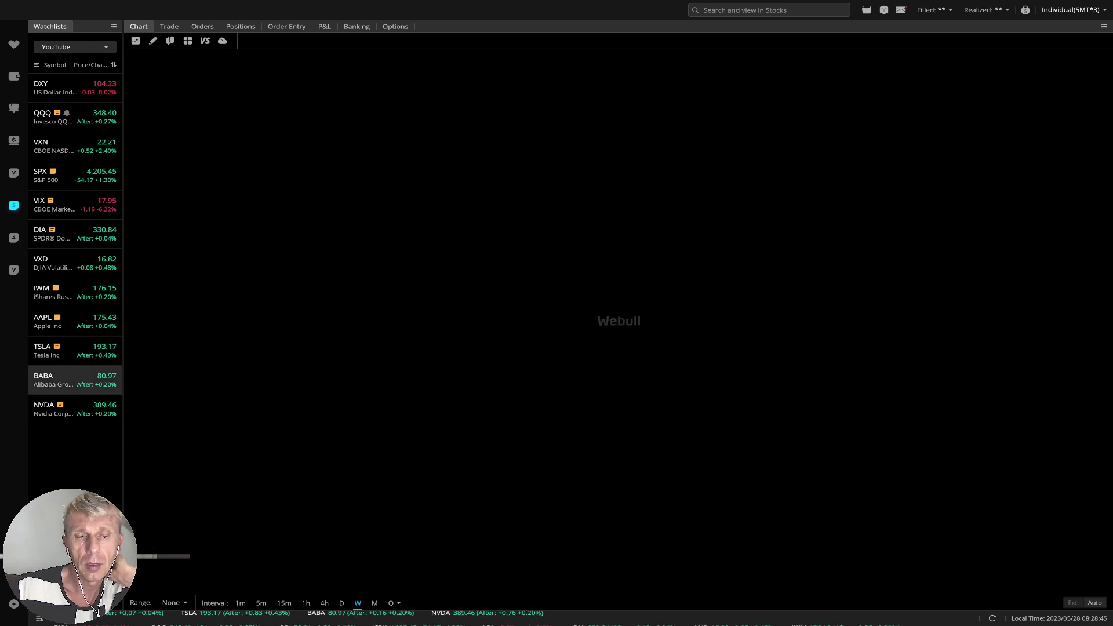
left_click_drag(620, 174, 891, 265)
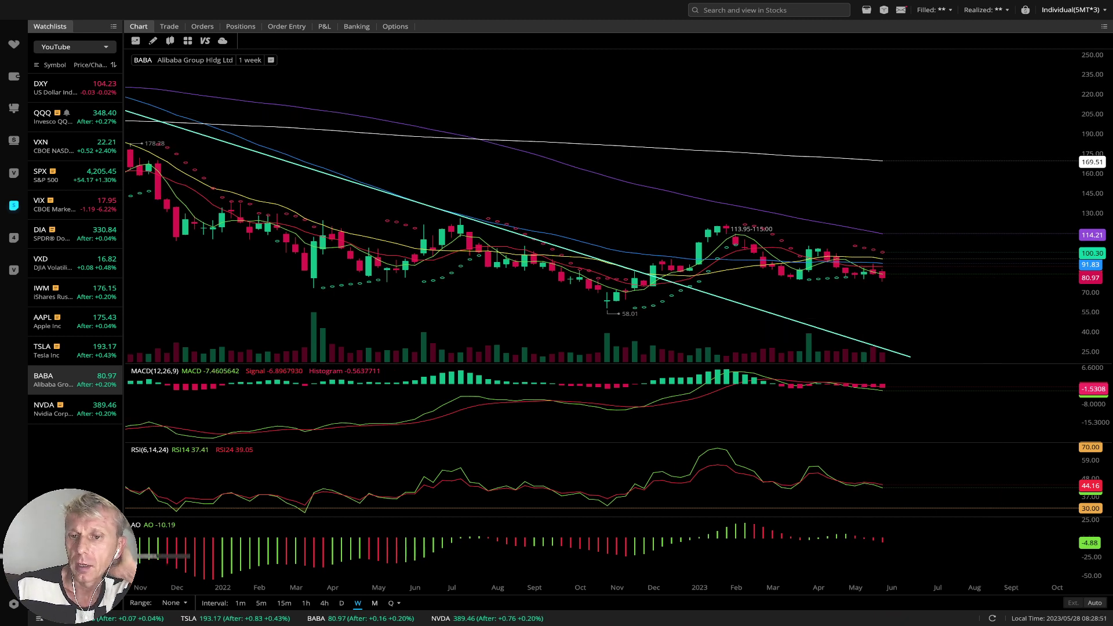
left_click(374, 603)
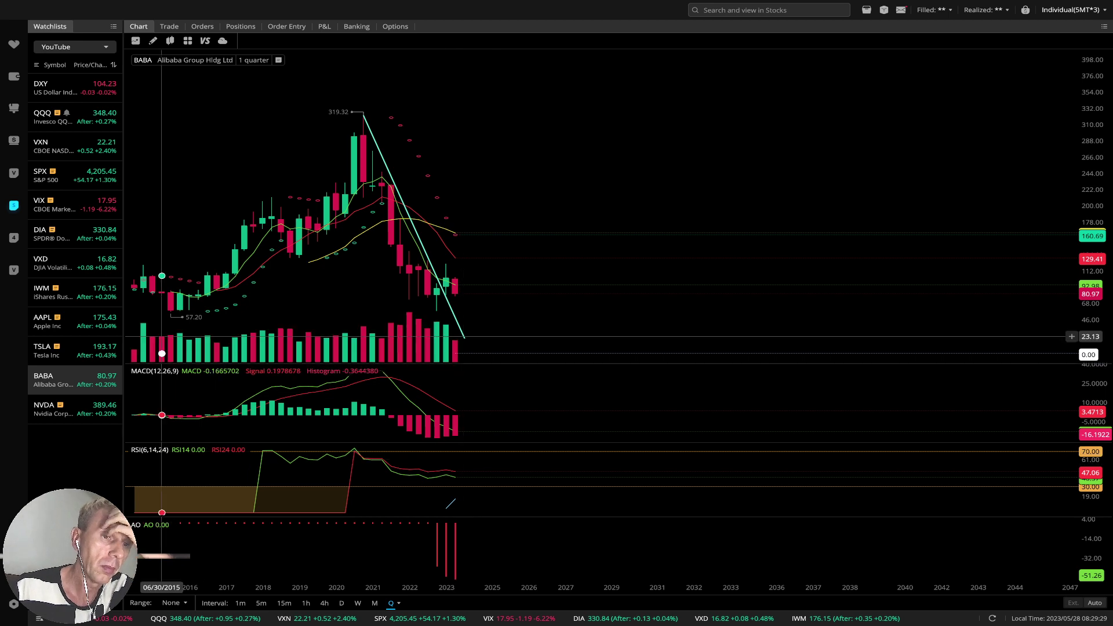
Examine the NVDA chart and its indicators on the quarterly, monthly and weekly intervals.
key("Down")
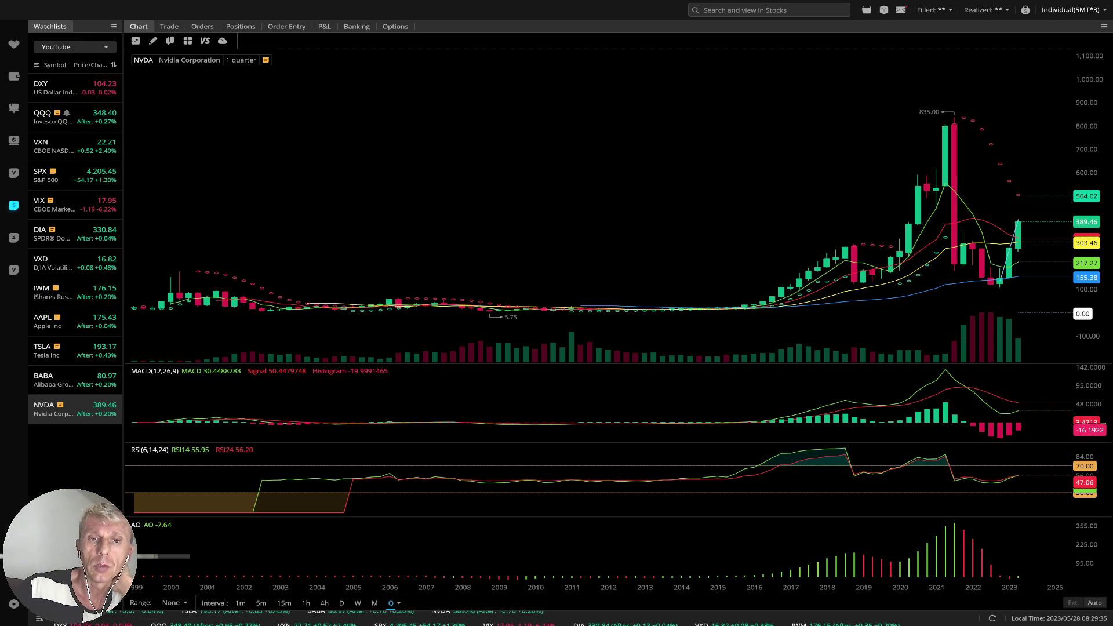
left_click_drag(562, 228, 372, 220)
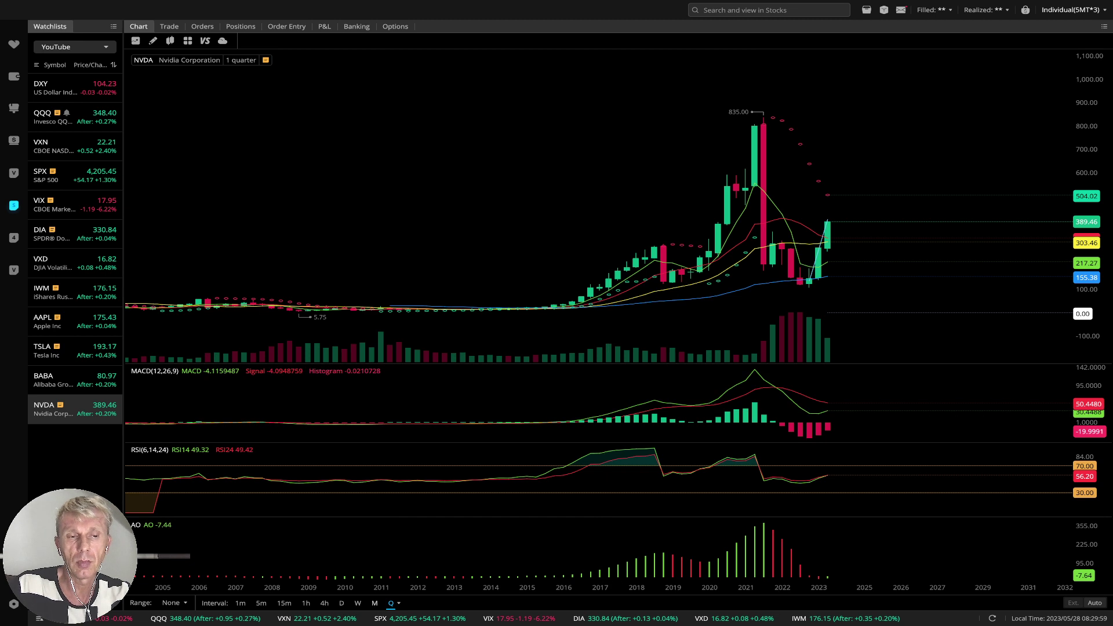
key("Down")
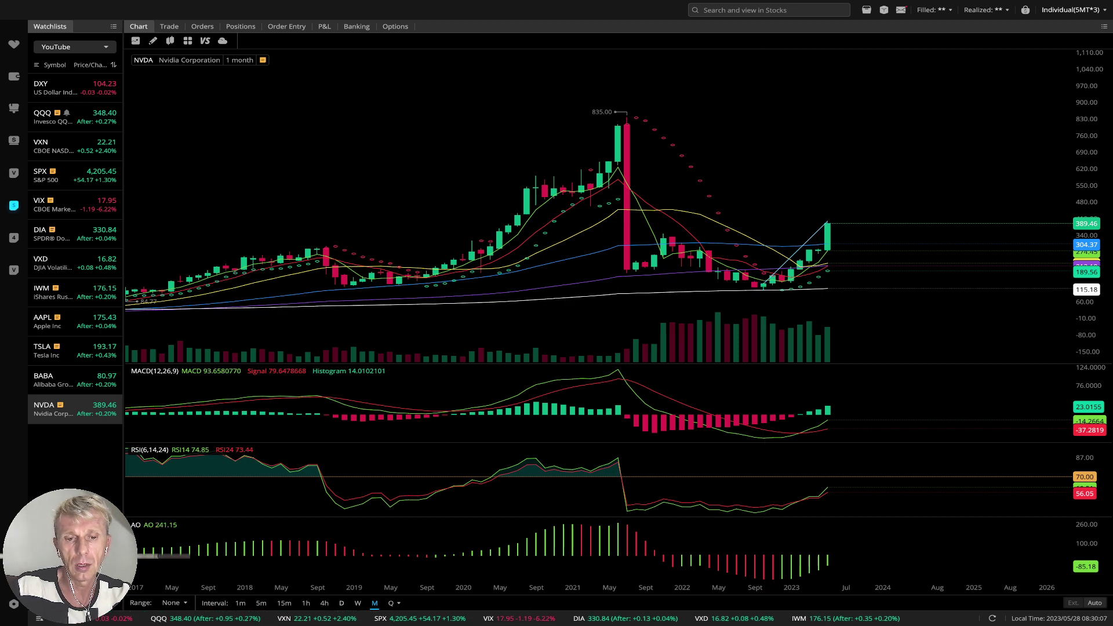
left_click(357, 602)
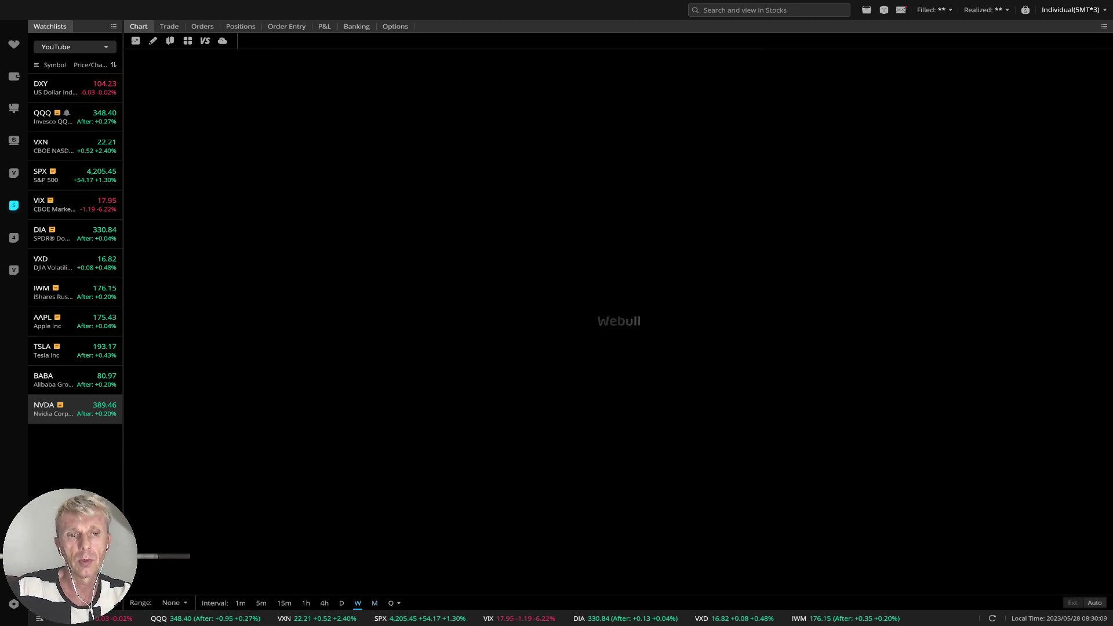
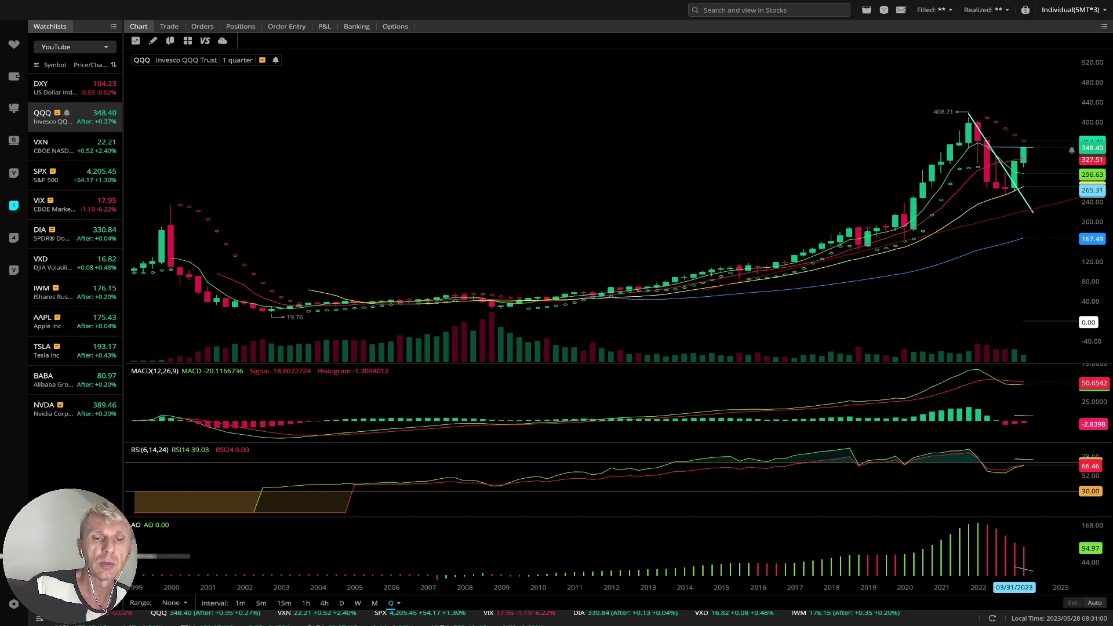
Review the SPX chart on the monthly and weekly intervals and the DIA chart on the quarterly, monthly and weekly intervals.
left_click(75, 175)
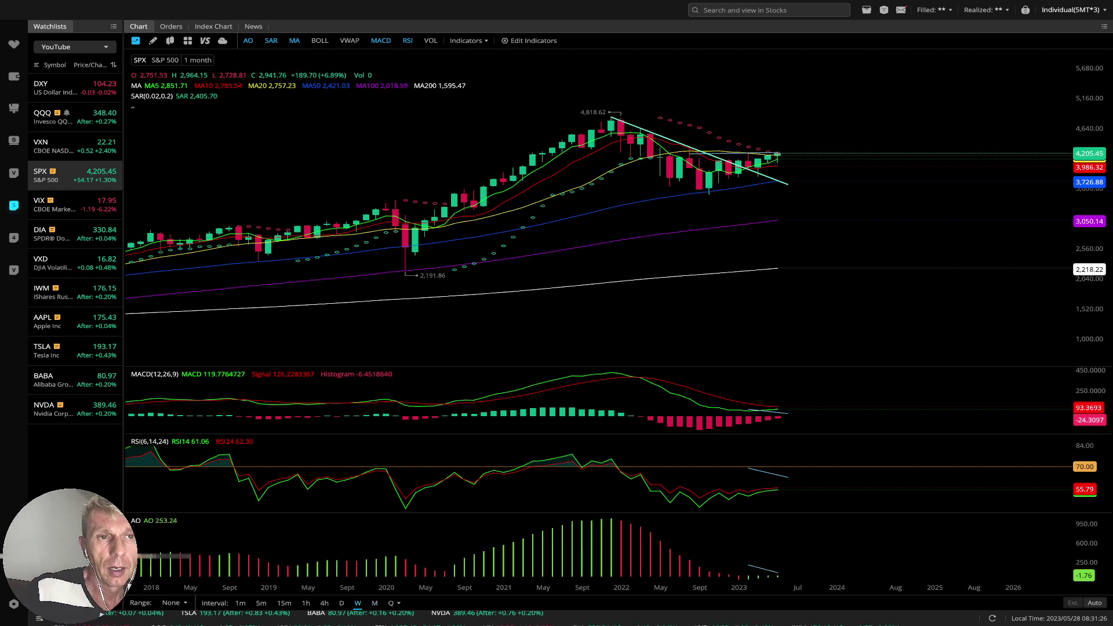
left_click(358, 603)
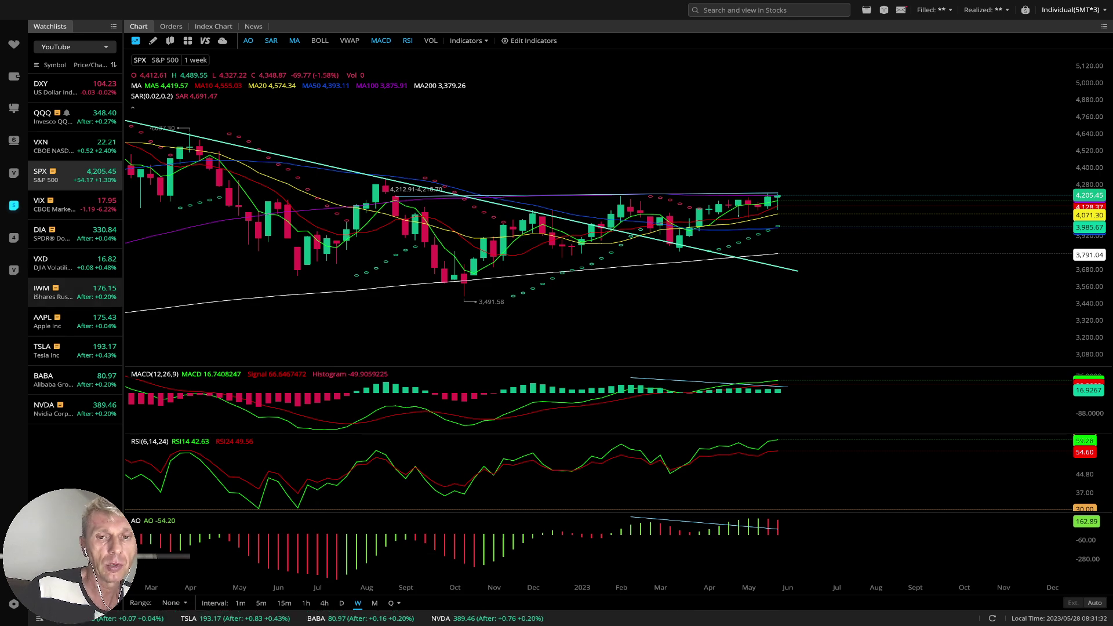
left_click(70, 234)
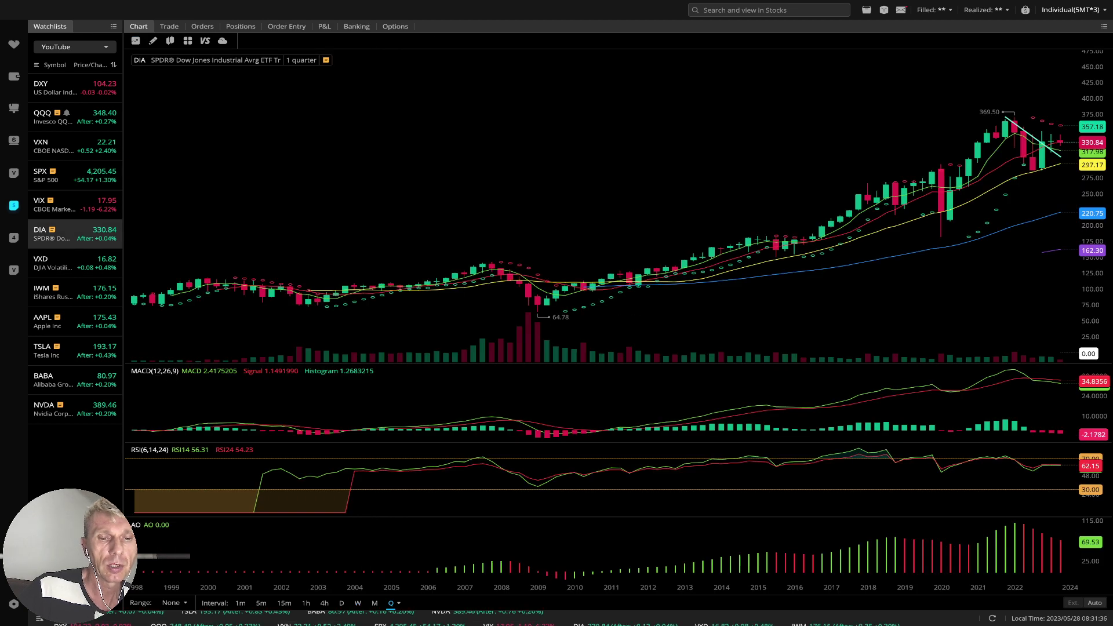
left_click(375, 602)
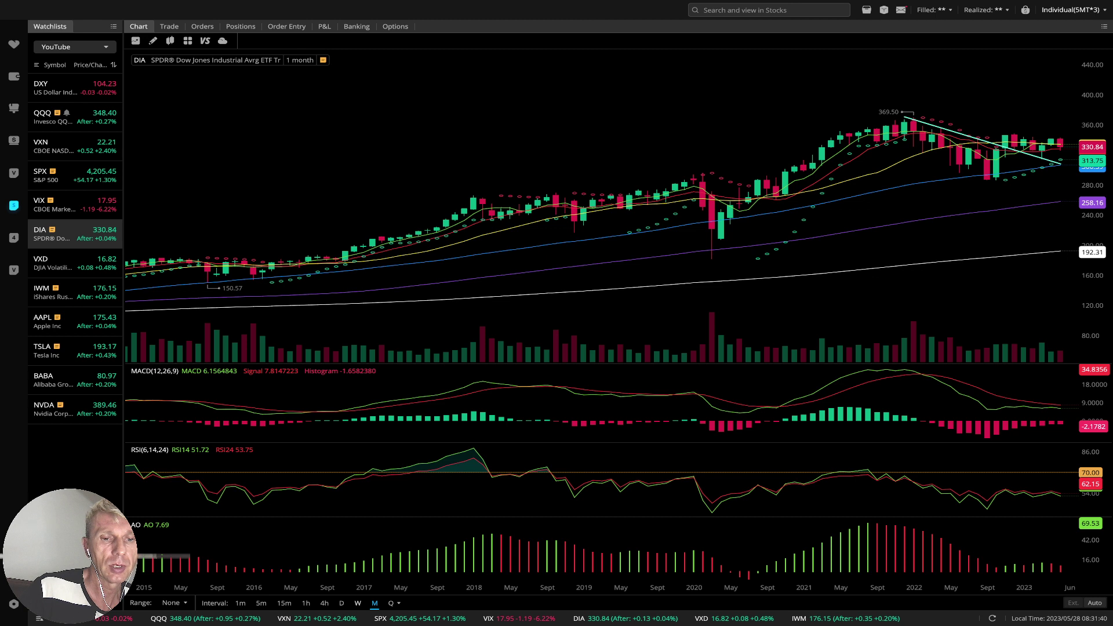
left_click(357, 603)
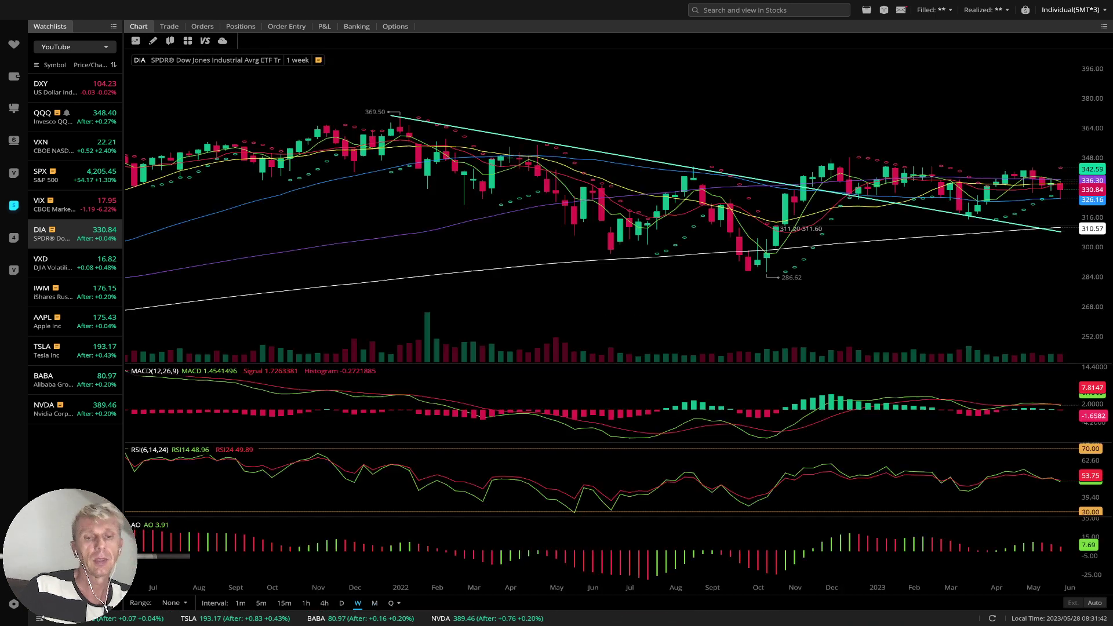